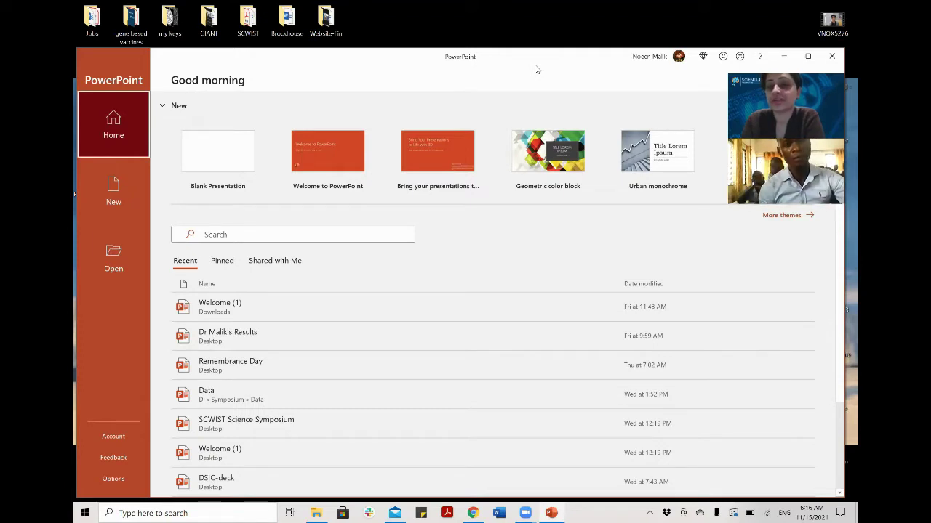
- Maximize the PowerPoint window and create a new Blank Presentation
left_click(807, 56)
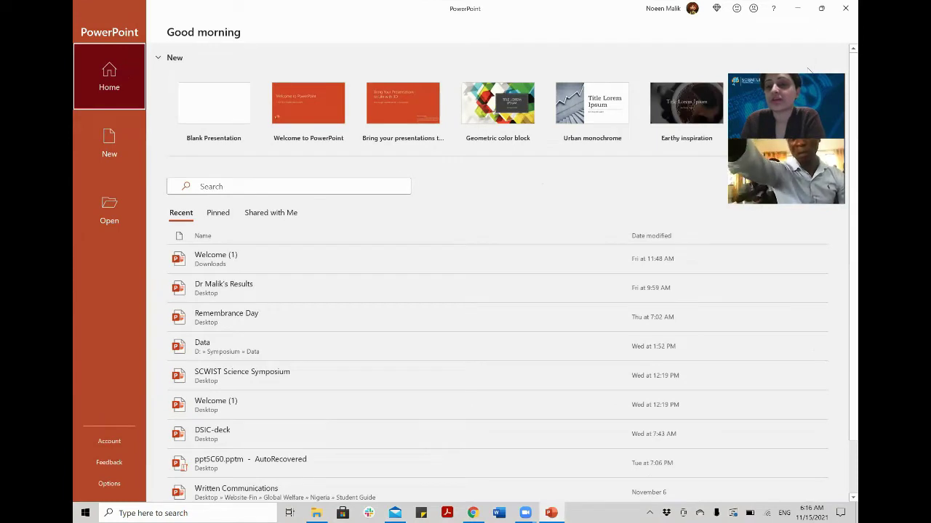
left_click_drag(807, 69, 811, 20)
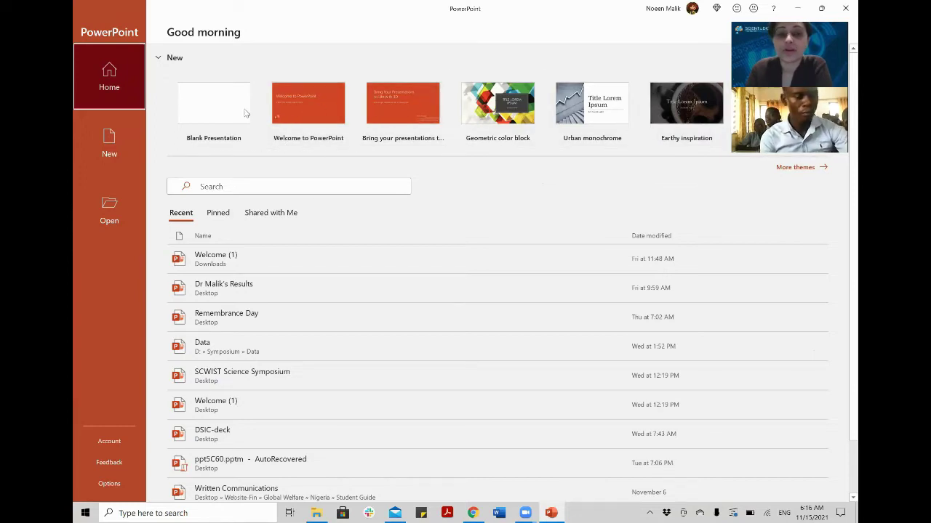
left_click(201, 112)
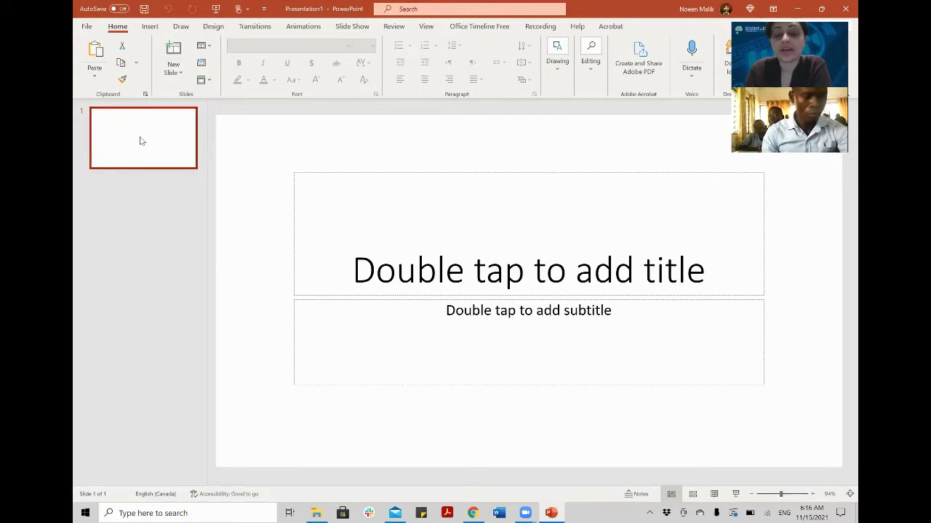
- Add slides 2 and 3 with Ctrl+M, check each slide, then return to the title slide
key("ctrl+m")
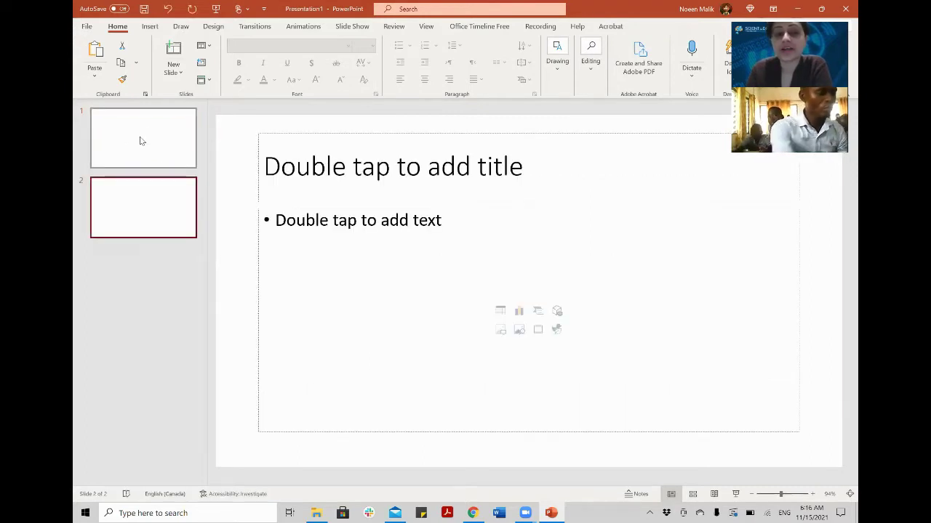
key("ctrl+m")
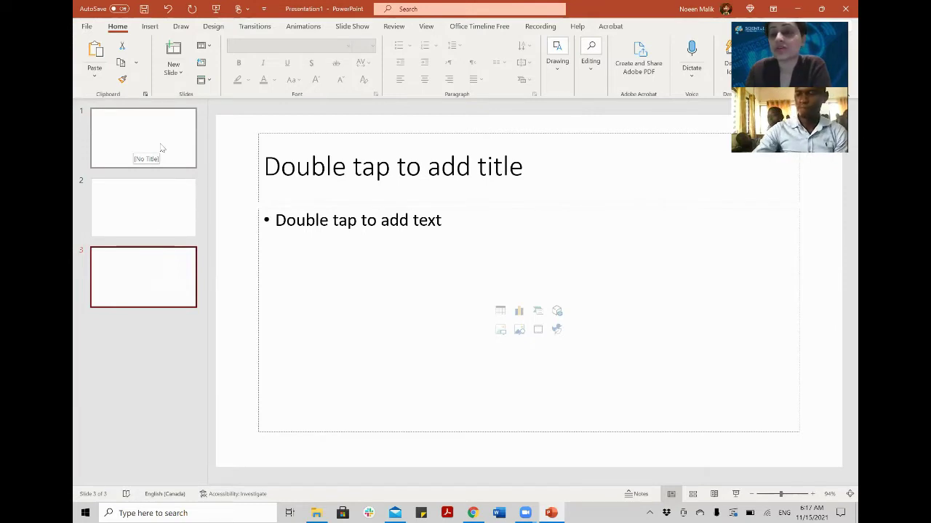
left_click(161, 148)
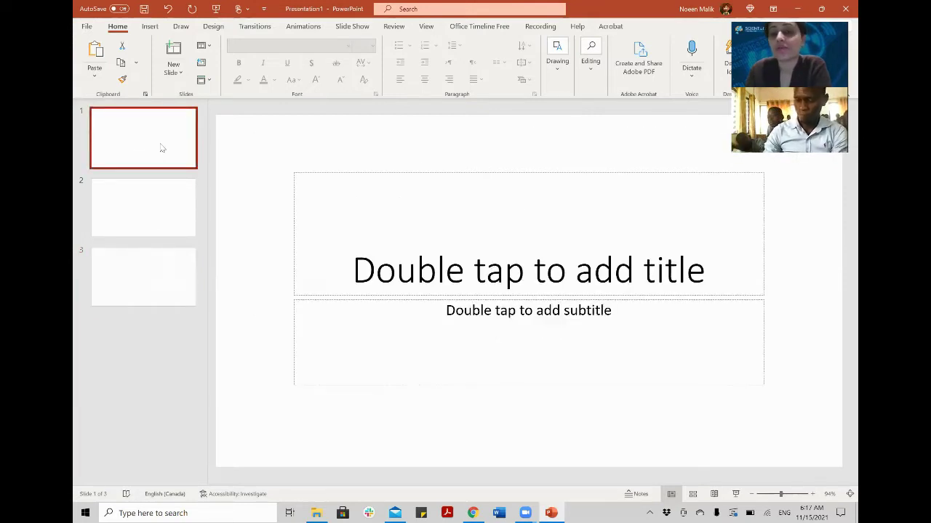
left_click(153, 225)
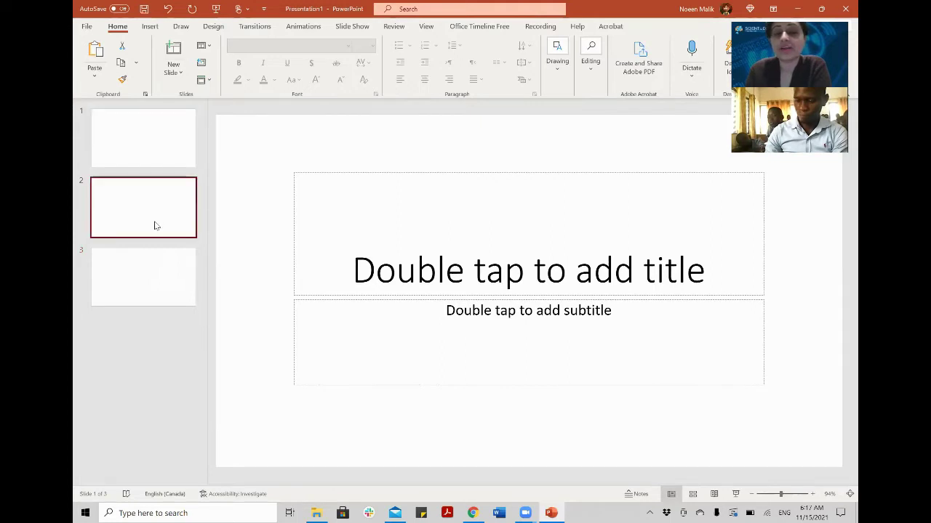
left_click(150, 297)
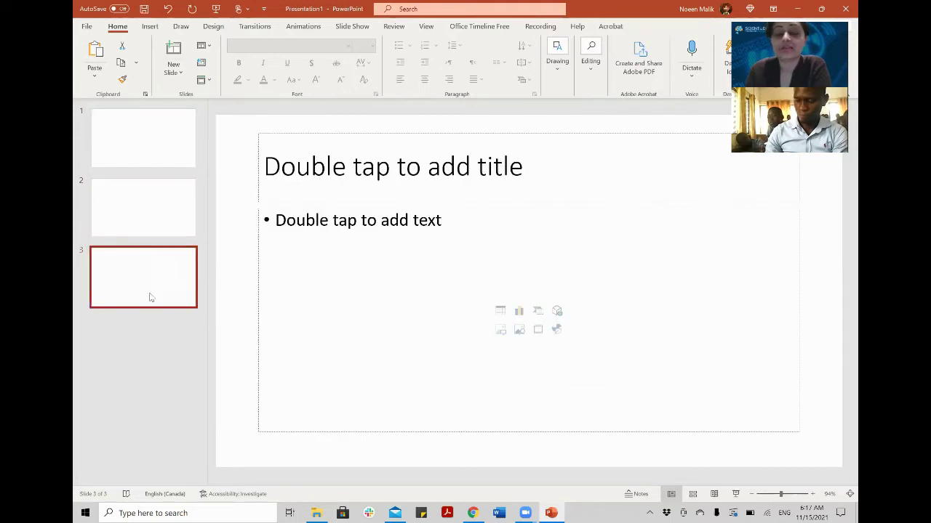
left_click(145, 170)
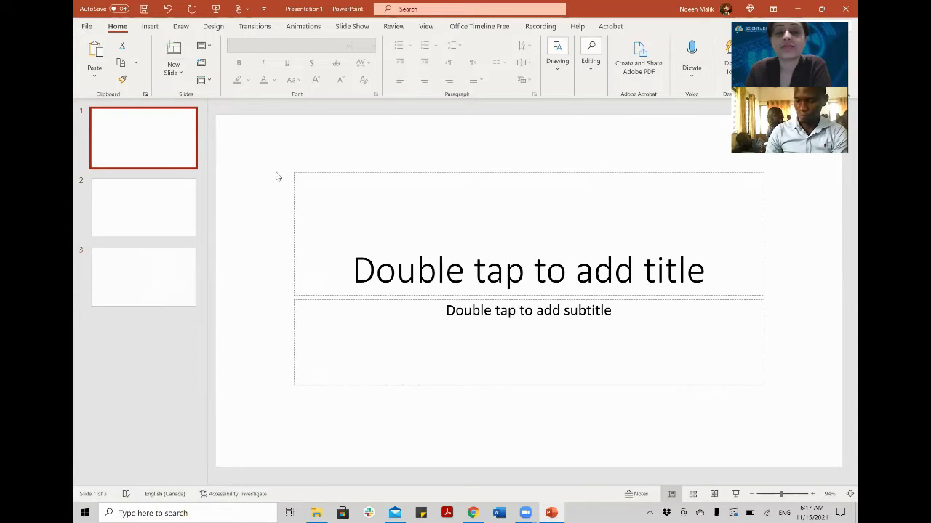
left_click_drag(283, 160, 780, 396)
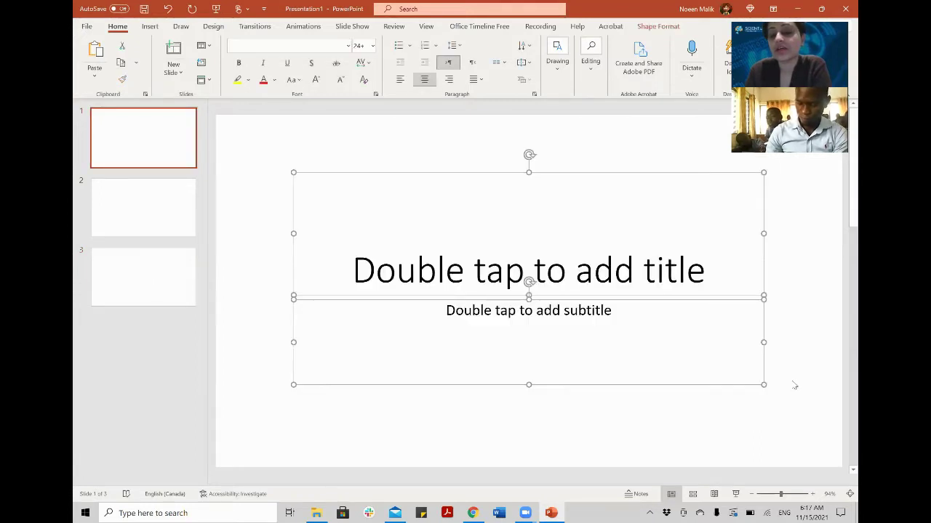
left_click(792, 384)
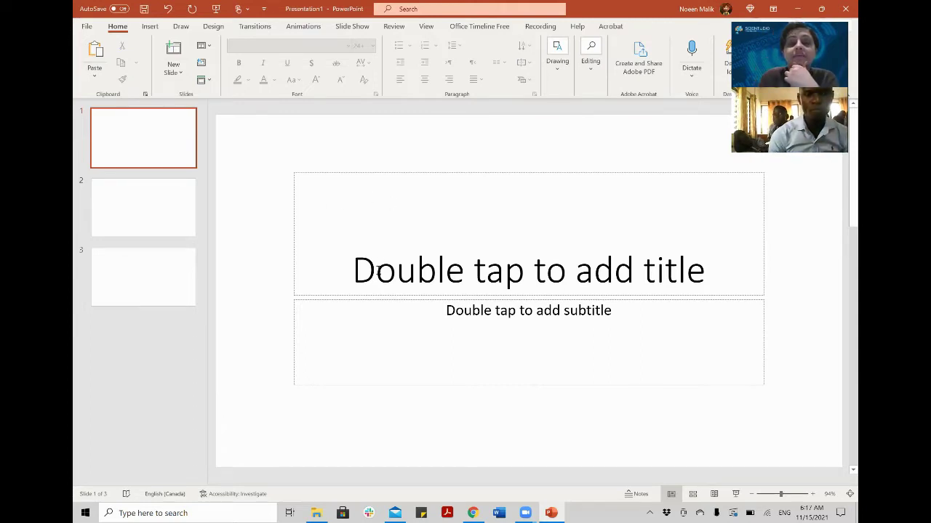
- Enter 'COVID19' in slide 1's title placeholder and select the title box
left_click(376, 271)
type("COVI")
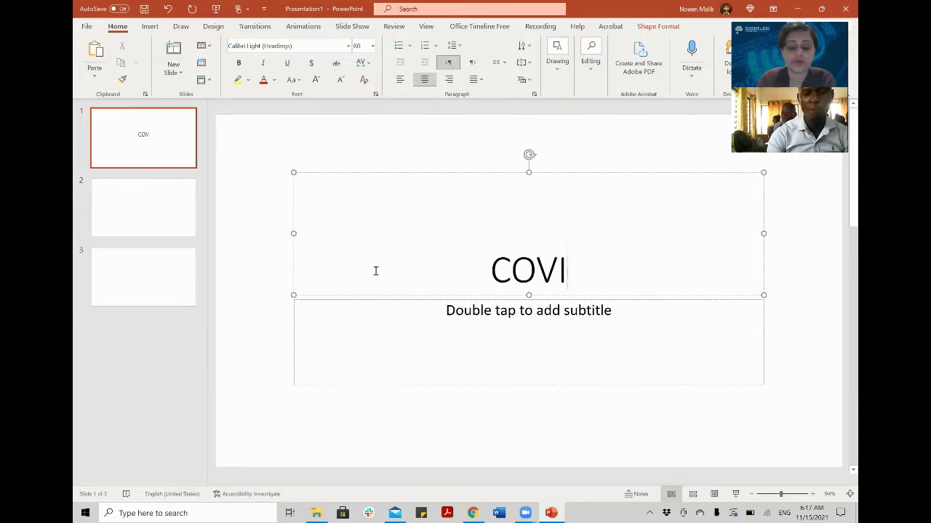
type("D19")
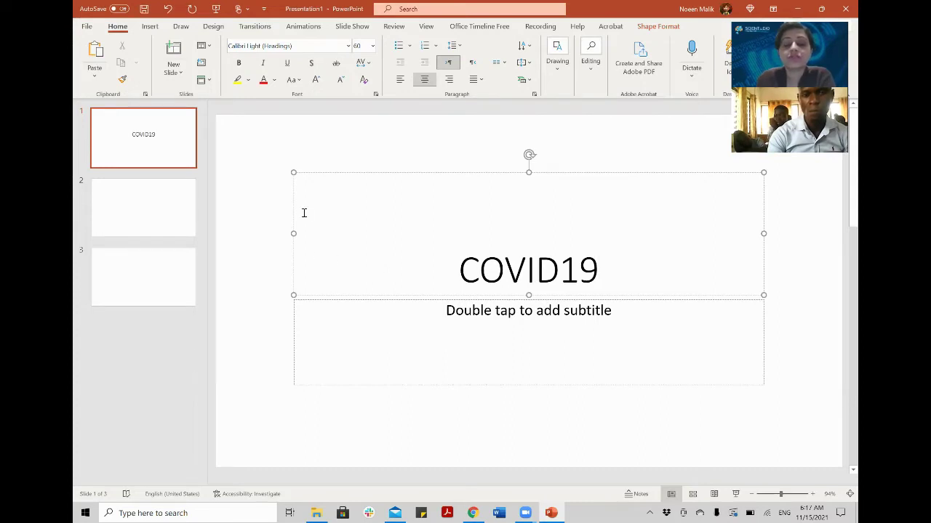
left_click_drag(609, 277, 447, 275)
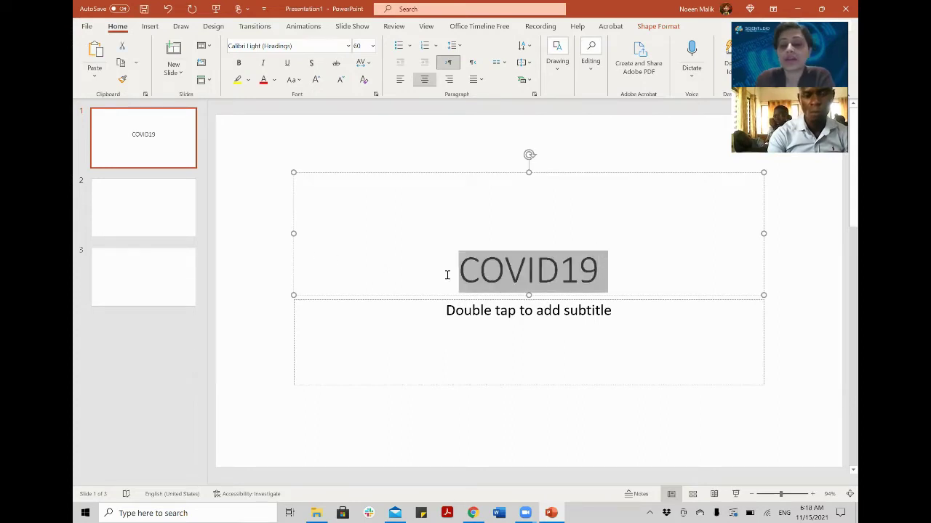
left_click(416, 175)
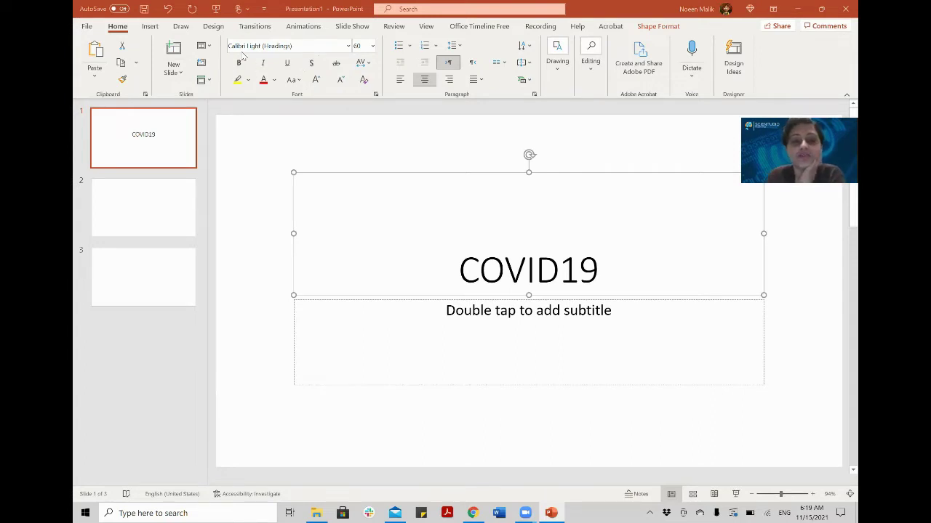
left_click(348, 45)
left_click(347, 45)
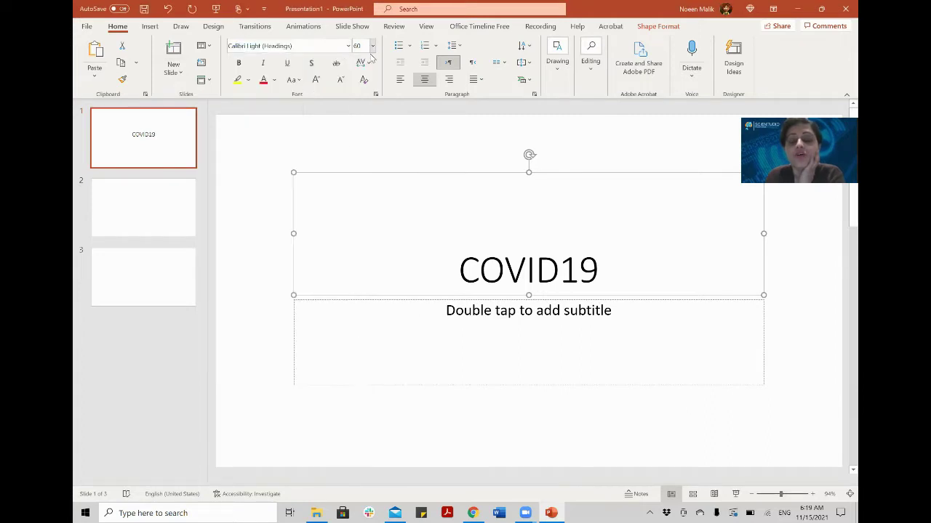
left_click(370, 54)
left_click(371, 48)
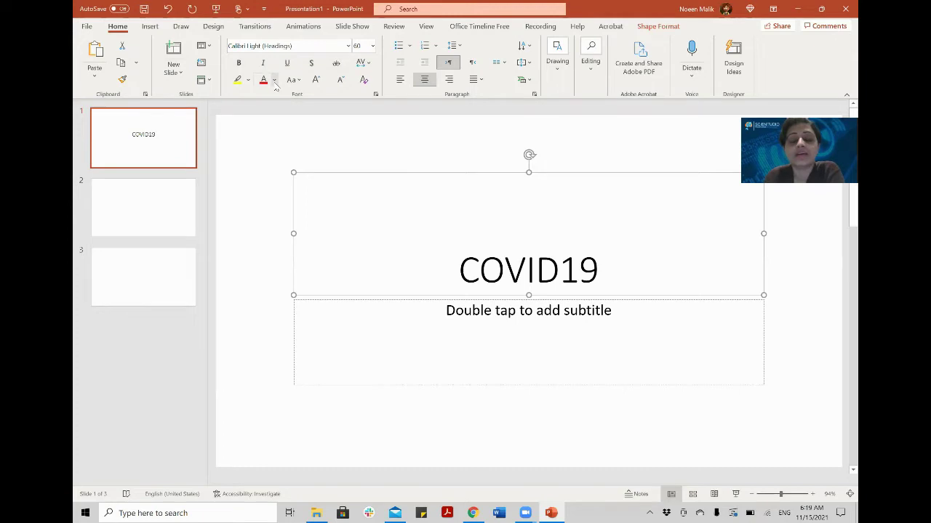
left_click(274, 80)
left_click(274, 82)
left_click(248, 81)
left_click(248, 82)
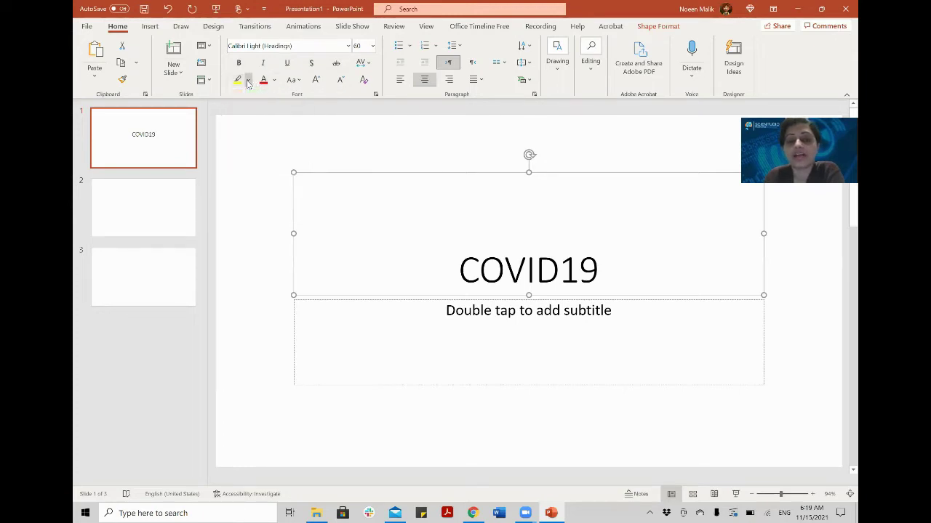
left_click(298, 81)
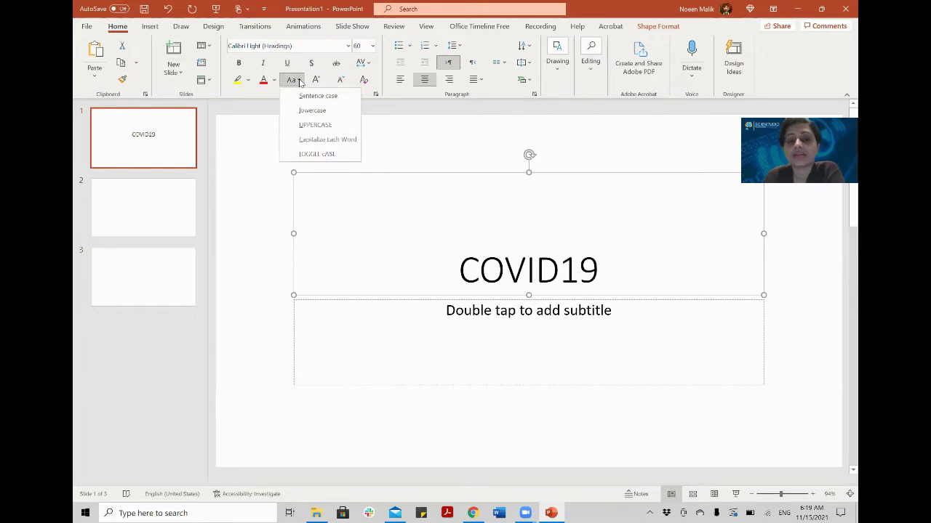
left_click(299, 81)
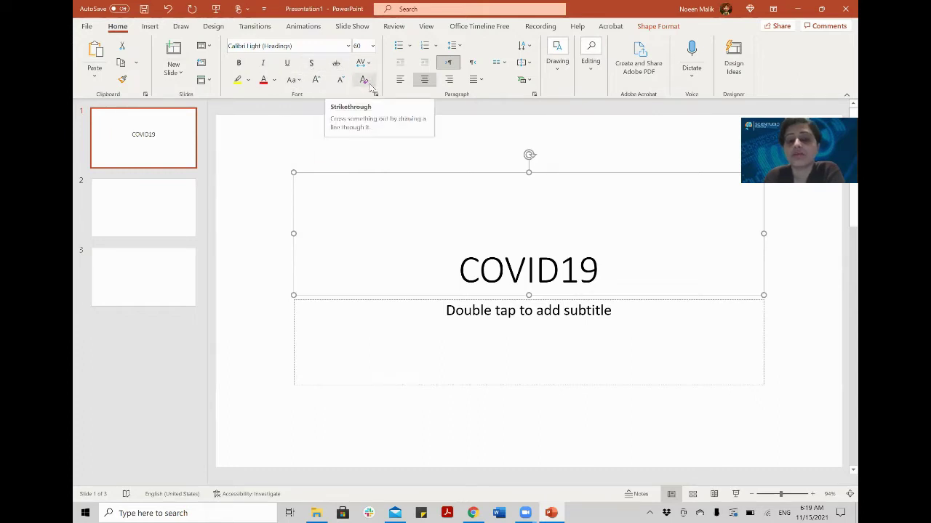
left_click(598, 273)
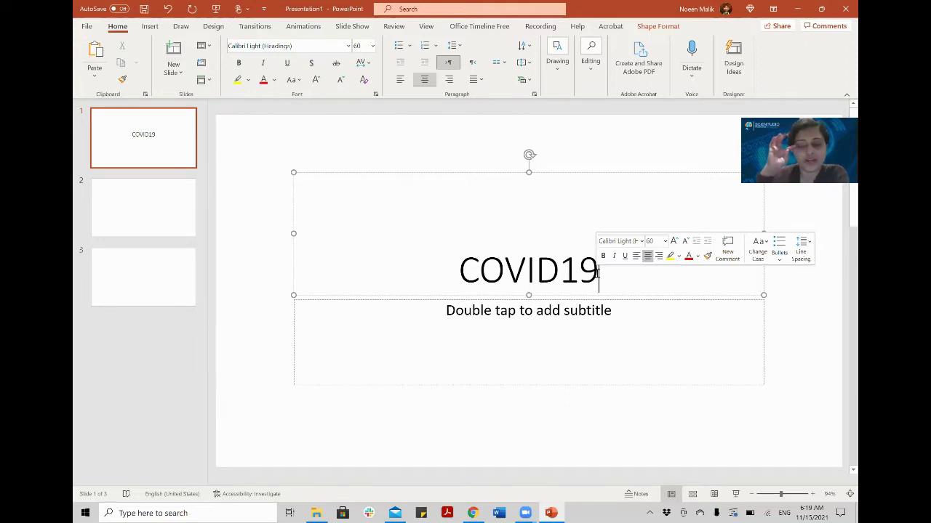
- Append 'Situation in Ghana' to the title so it reads 'COVID19 Situation in Ghana'
type("S")
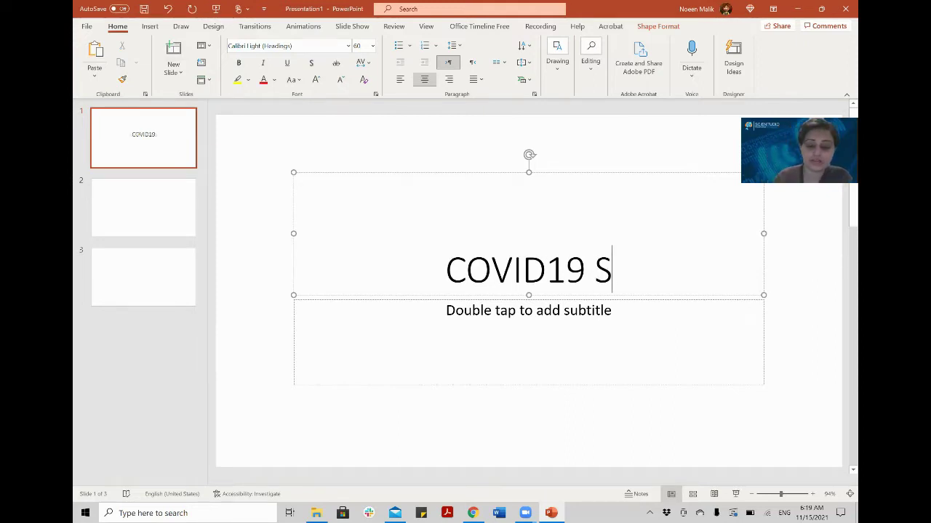
type("ituation ")
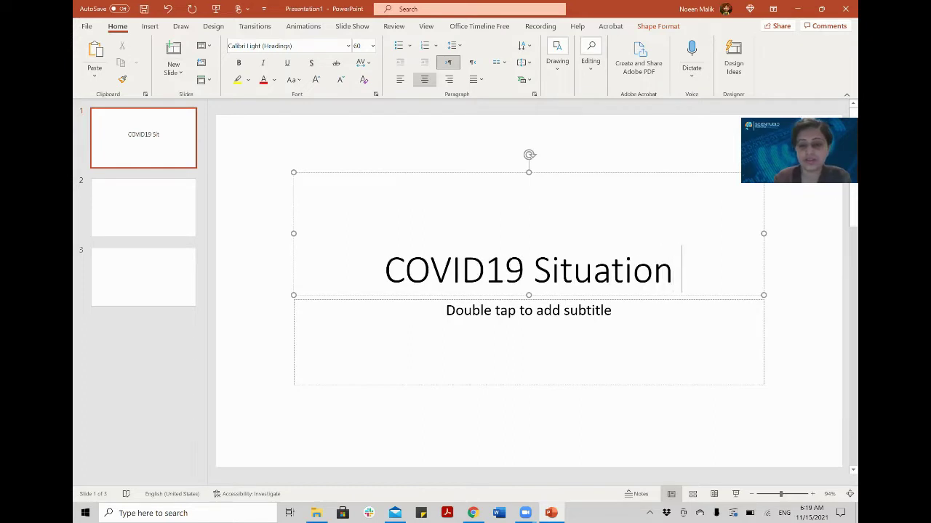
type("in Ghana")
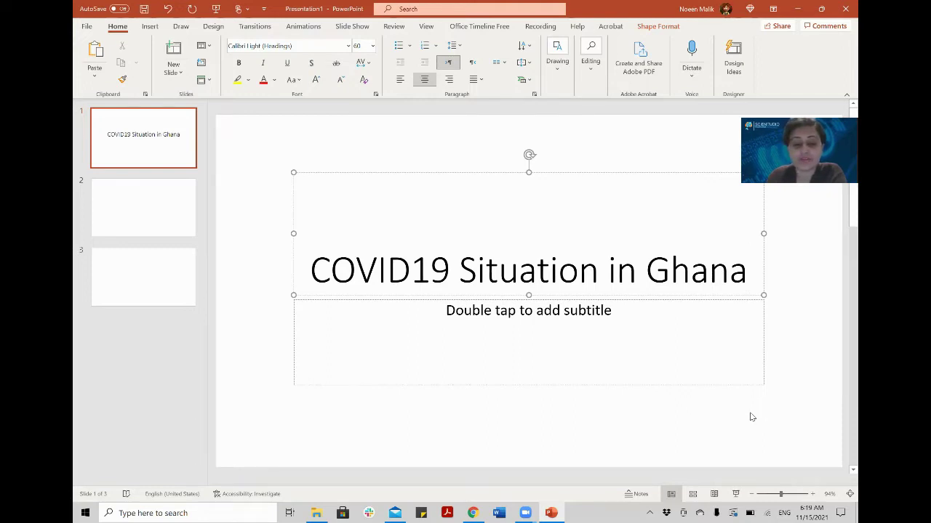
key("shift+Left")
key("shift+Left")
key("shift+Left")
key("shift+Left")
key("shift+Left")
key("shift+Left")
key("shift+Left")
key("shift+Left")
key("shift+Left")
key("shift+Left")
key("shift+Left")
key("shift+Left")
key("shift+Left")
key("shift+Left")
key("shift+Left")
key("shift+Left")
key("shift+Left")
key("shift+Left")
key("shift+Left")
key("shift+Left")
key("shift+Left")
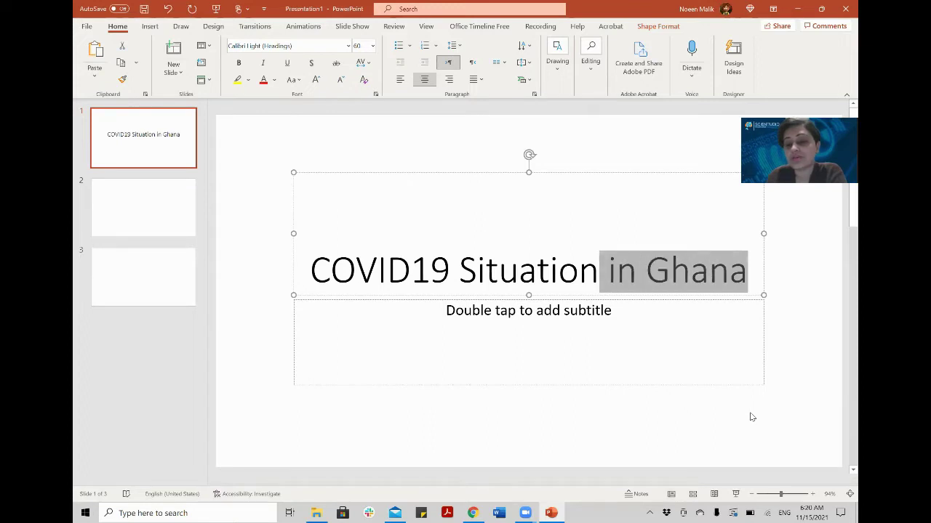
key("shift+Left")
key("shift+Left")
key("shift+Left")
key("shift+Left")
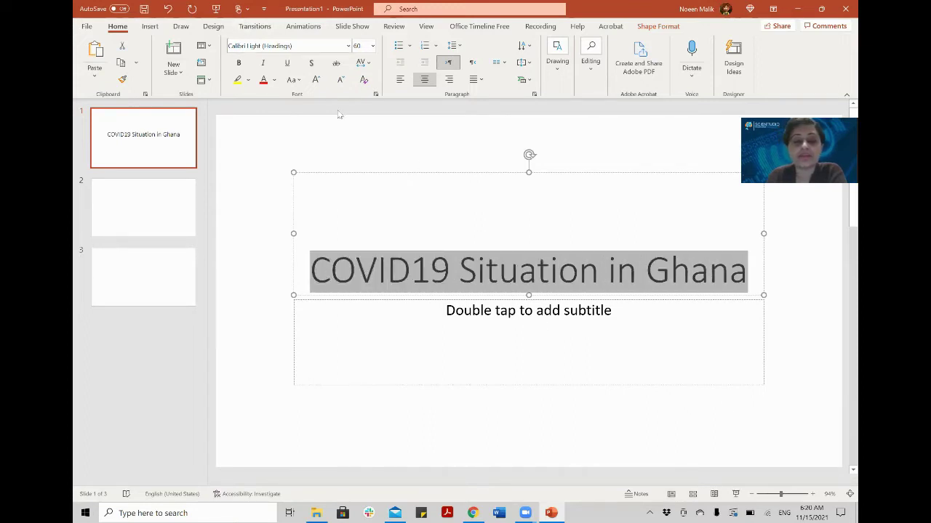
- Bold the title and put a 'By' line with the presenter's first name in the subtitle
left_click(239, 63)
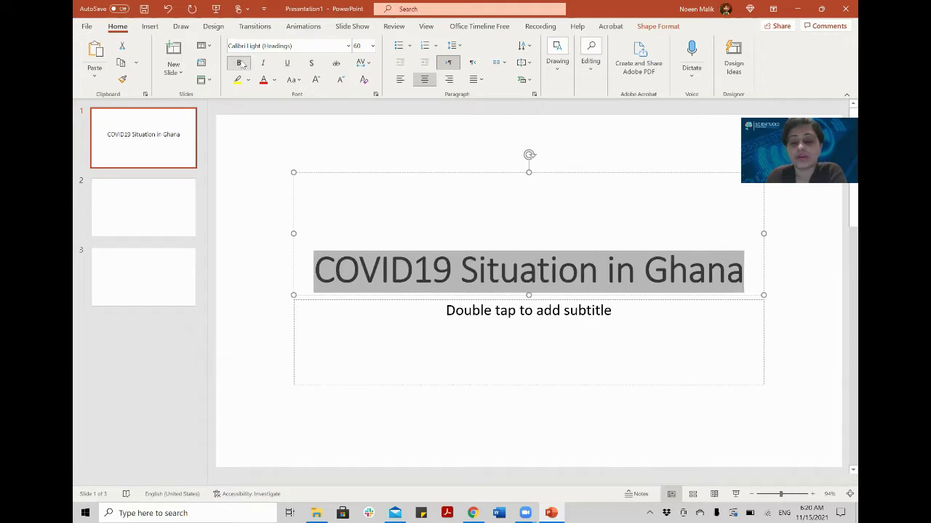
left_click(596, 309)
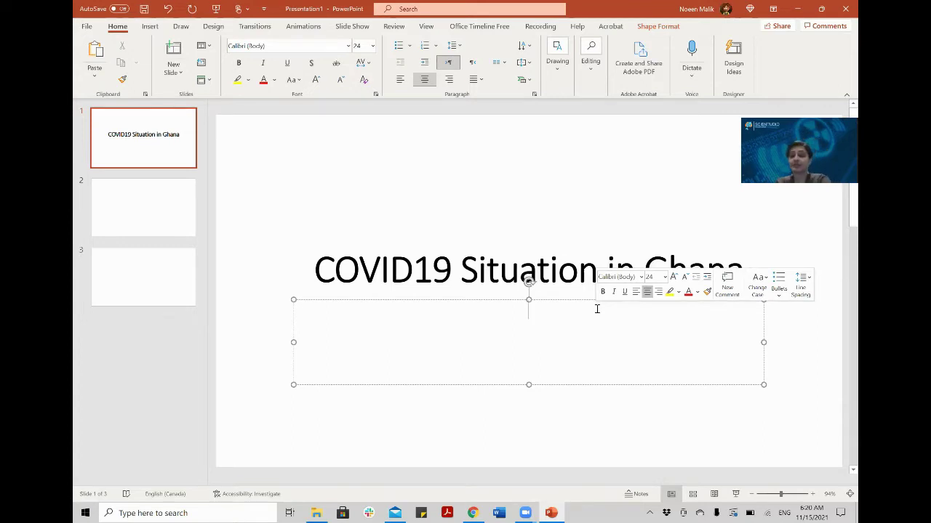
type("B")
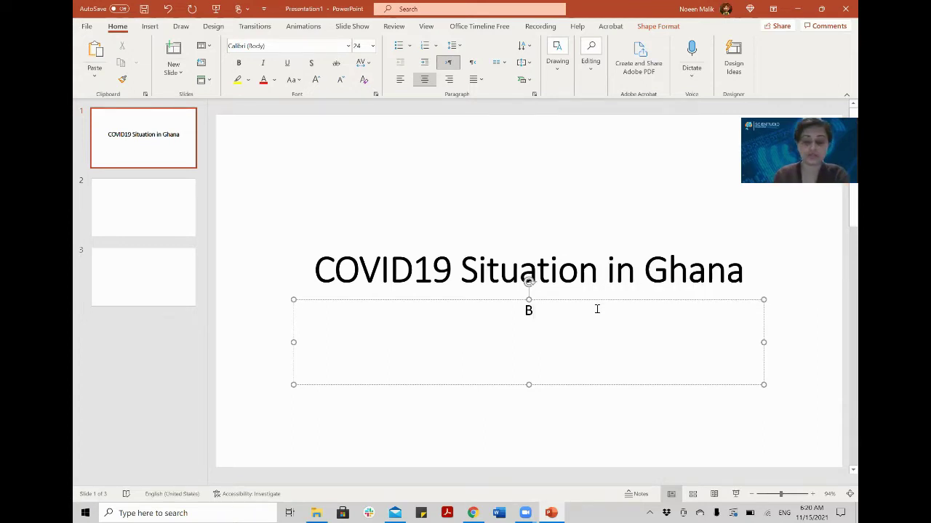
type("y Is")
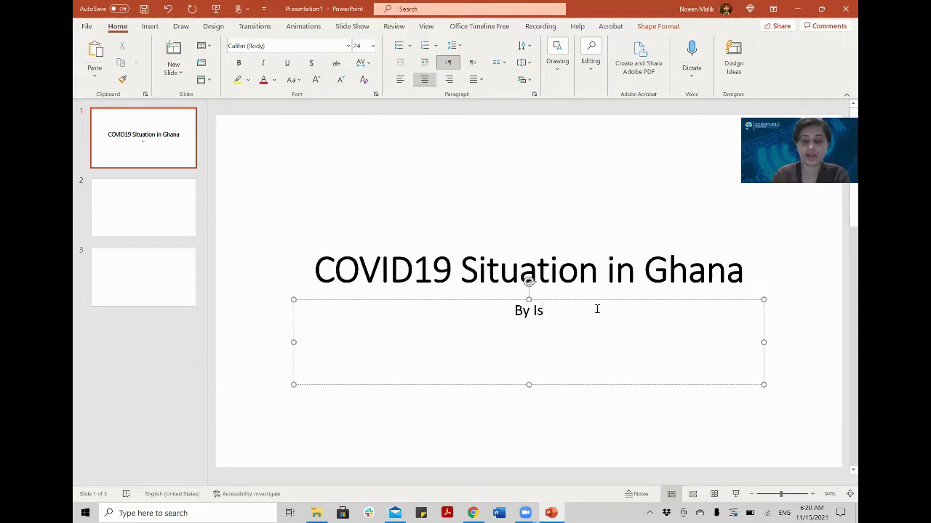
type("aac")
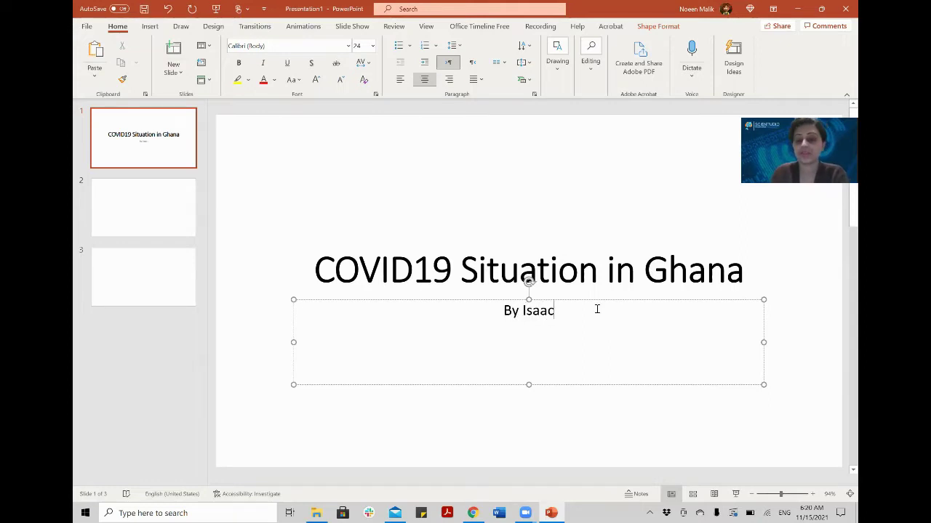
left_click(799, 320)
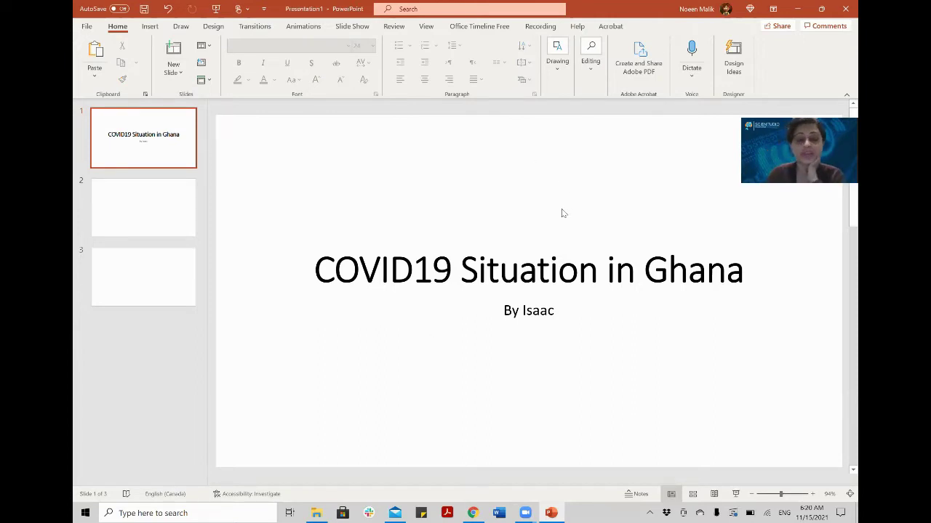
- Give slide 2 the bold title 'Background'
left_click(180, 218)
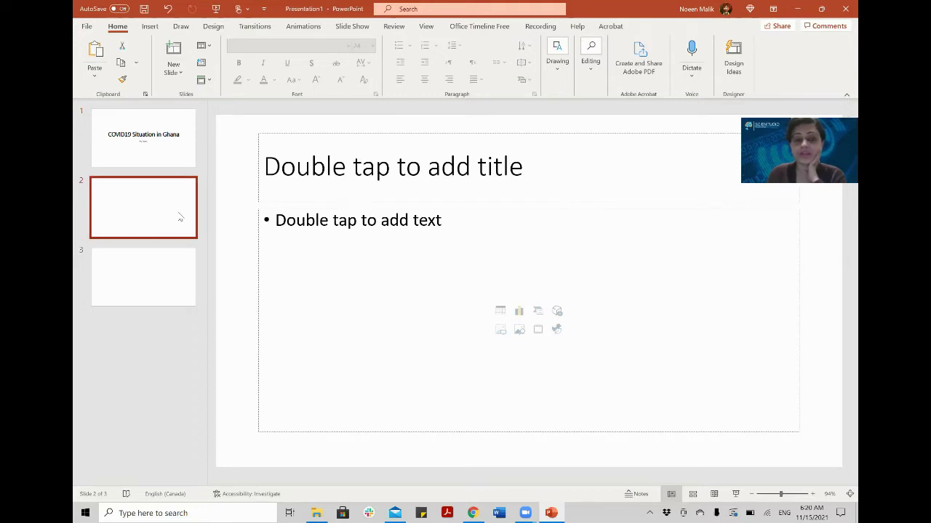
left_click(173, 155)
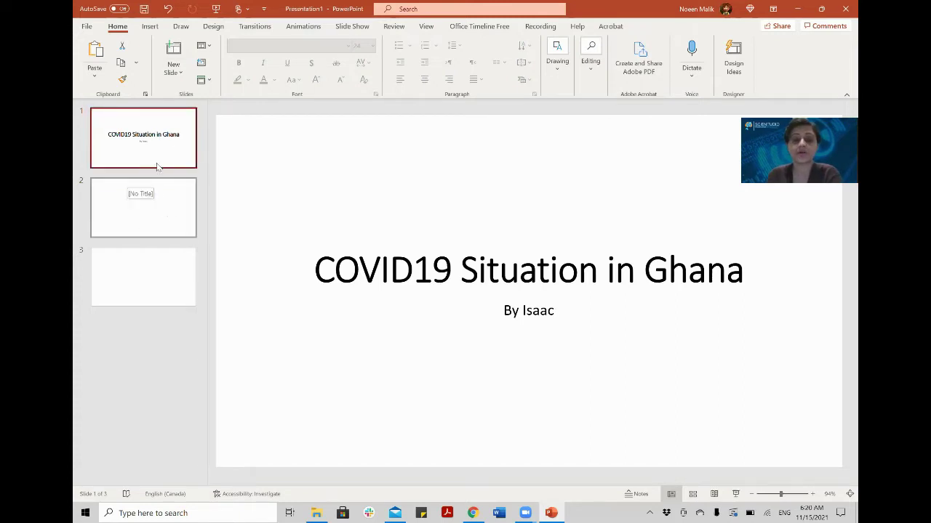
left_click(153, 211)
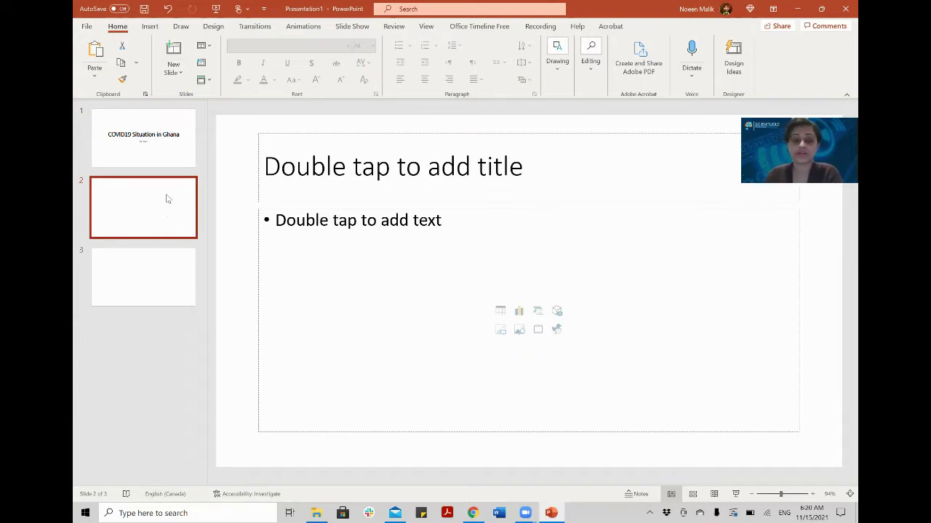
left_click(358, 169)
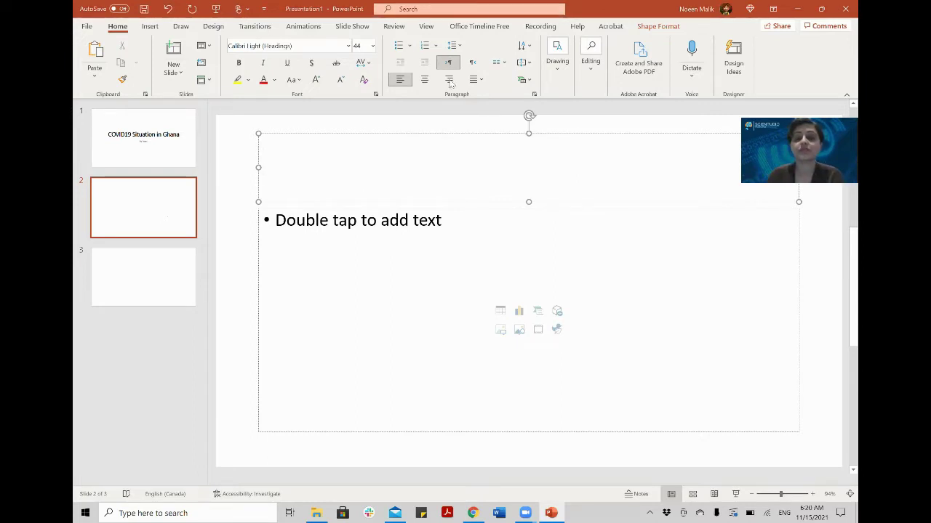
type("Background")
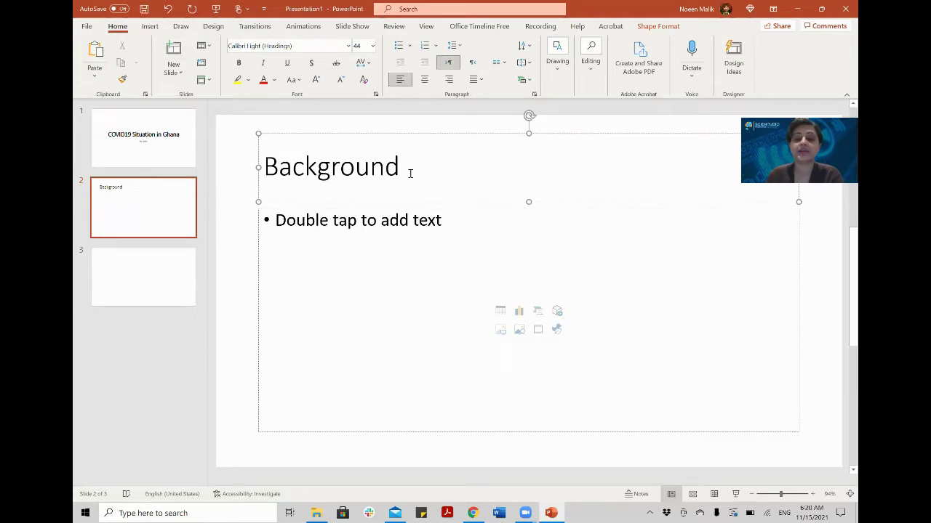
left_click_drag(410, 173, 298, 173)
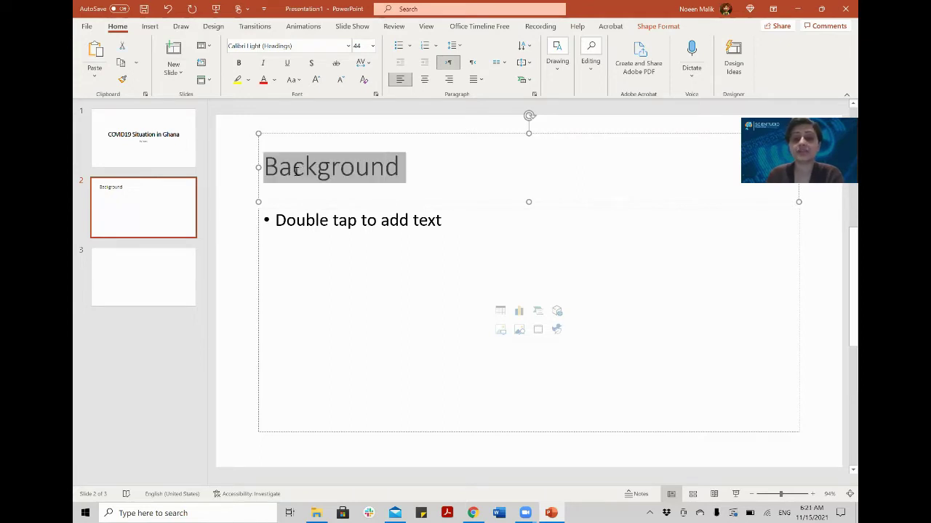
left_click(240, 66)
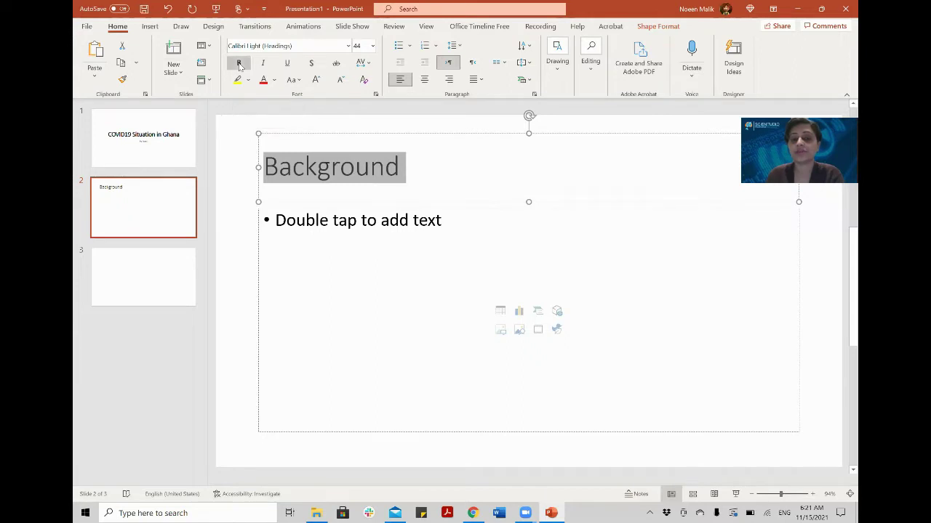
- Type three bullets: pandemic started March 2021, lockdown over a year, vaccinations recommended; start a new line
left_click(369, 220)
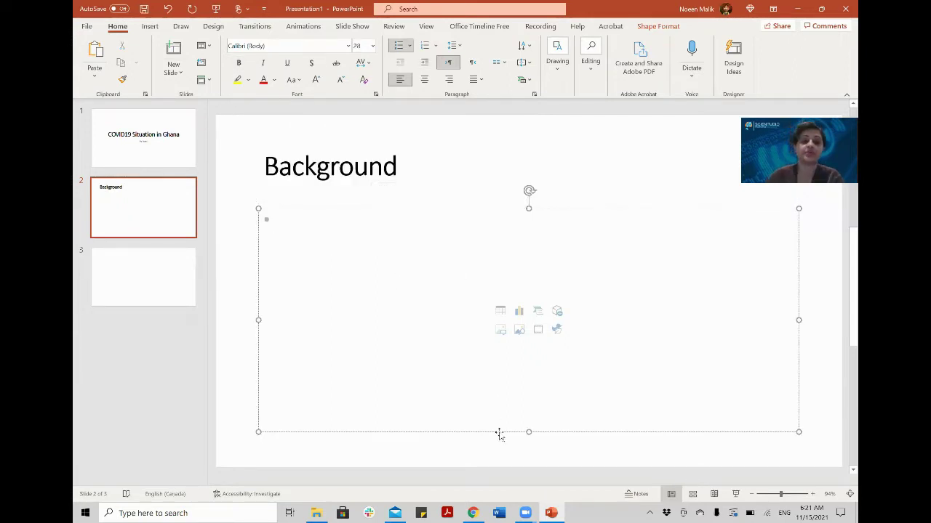
type("C")
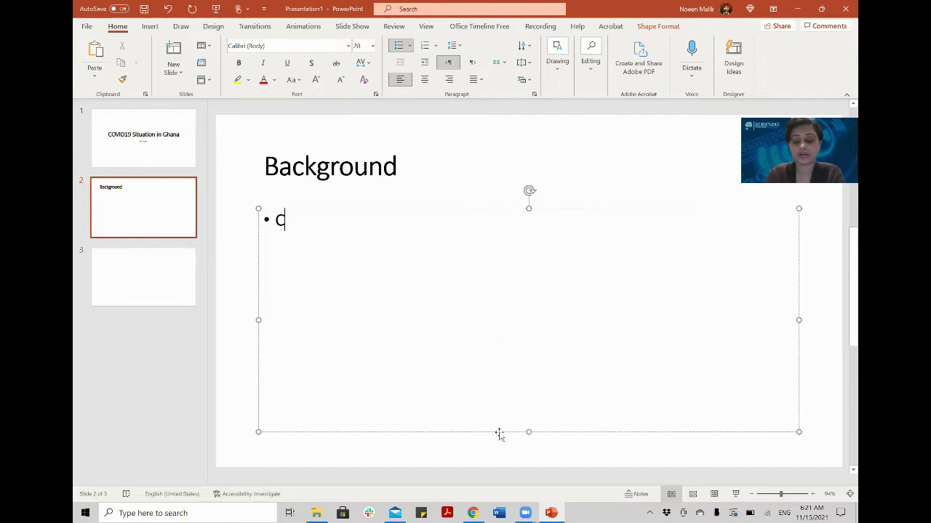
type("OVID`9")
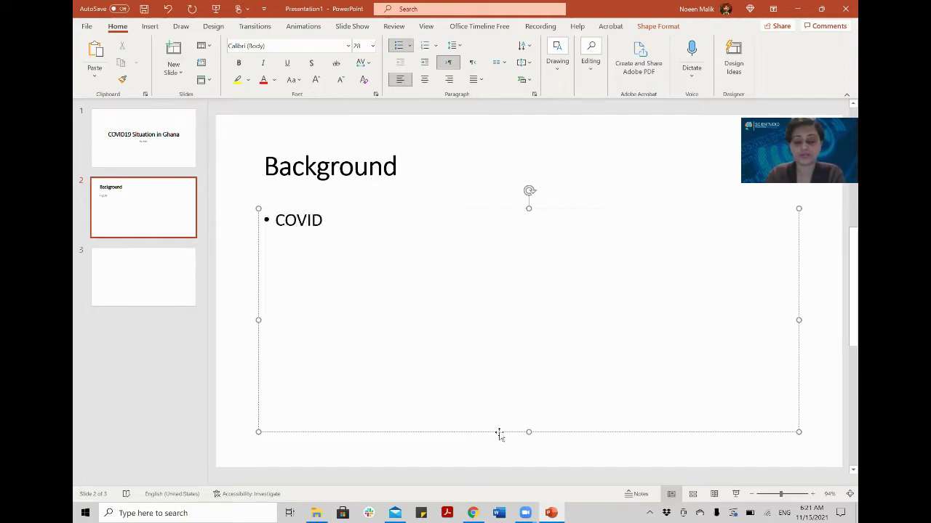
key("BackSpace")
key("BackSpace")
type("19")
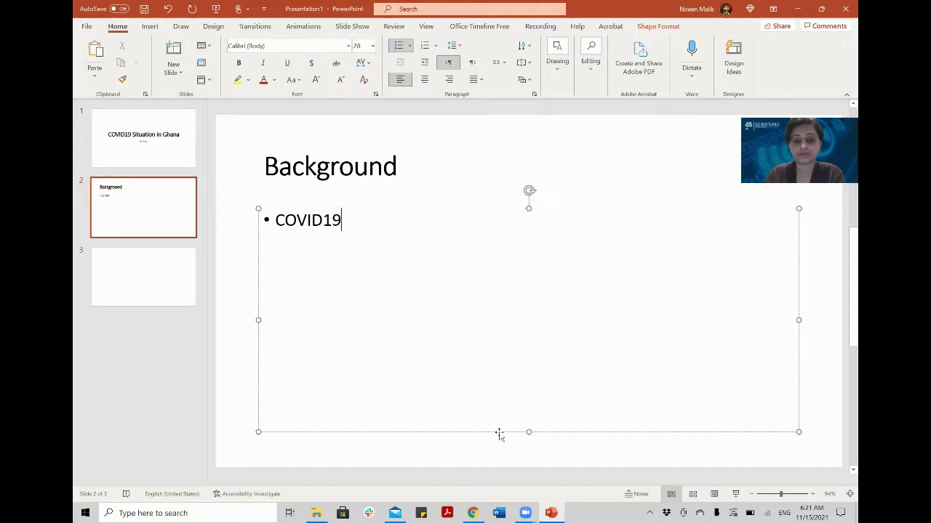
type(" pandem")
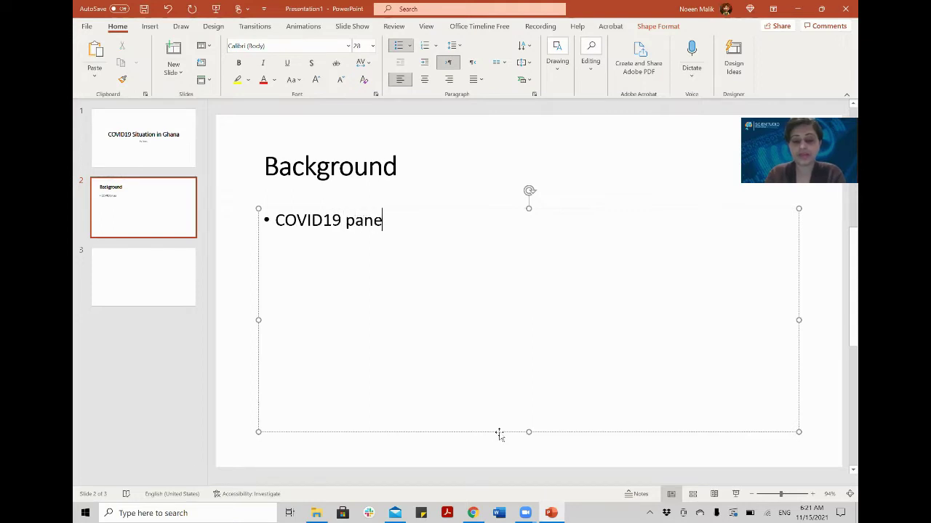
type("ic sta")
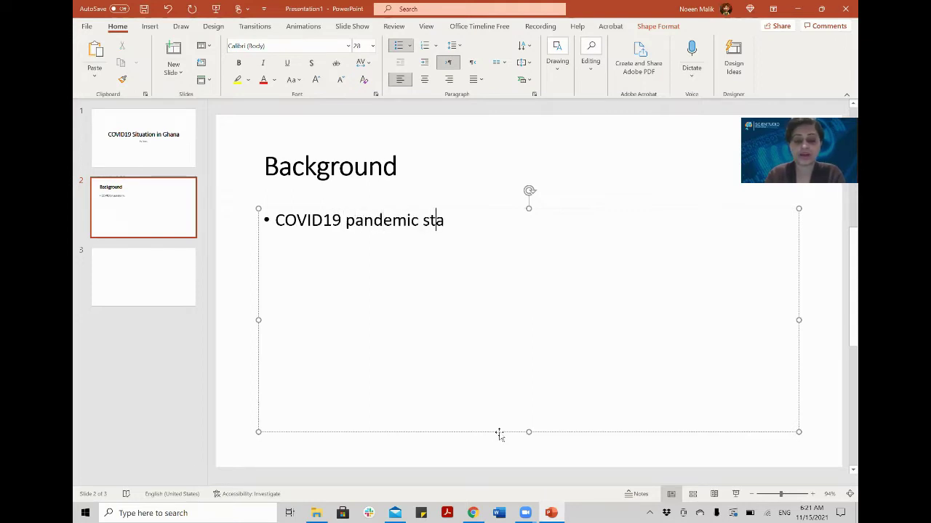
type("rted i")
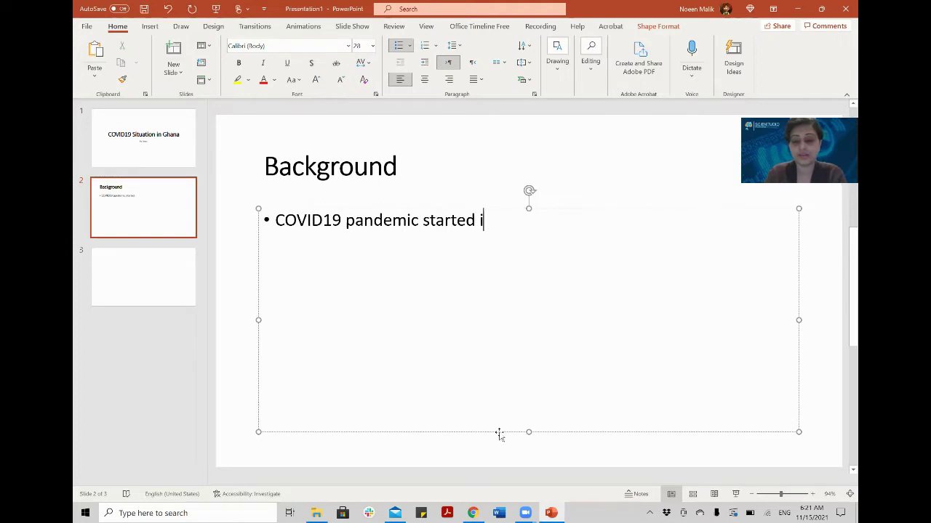
type("n Marc")
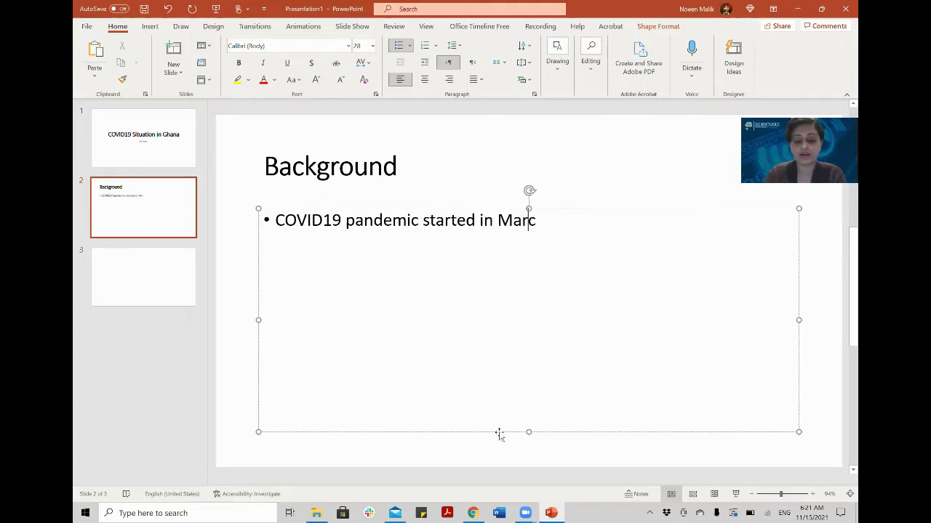
type("h 2021, in Ghana")
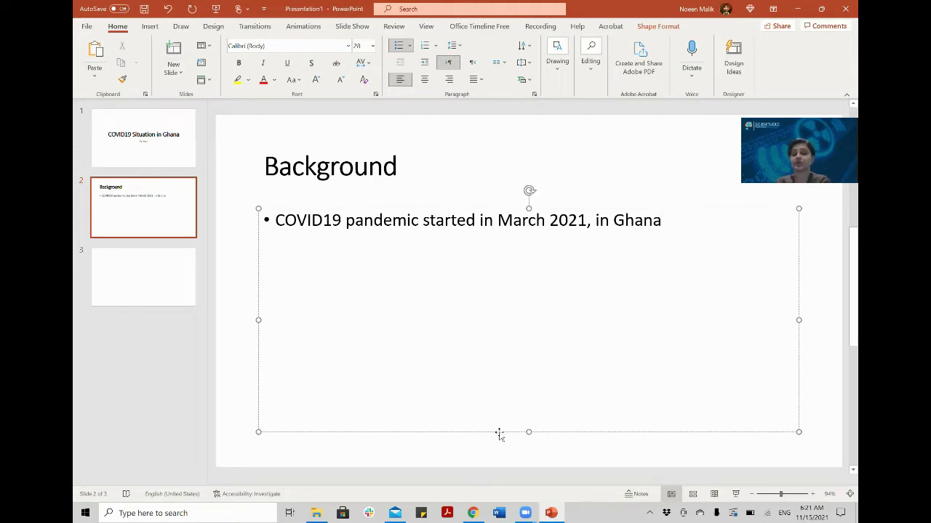
key("Return")
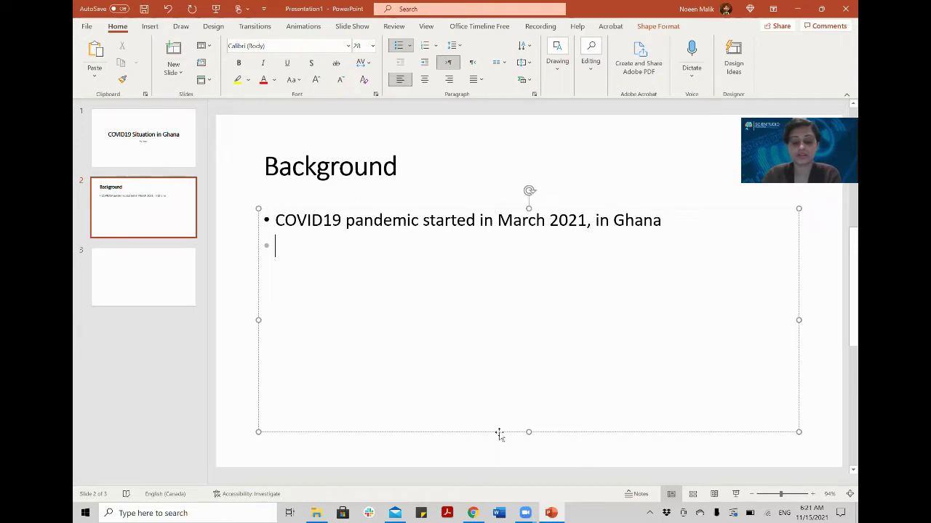
type("There ")
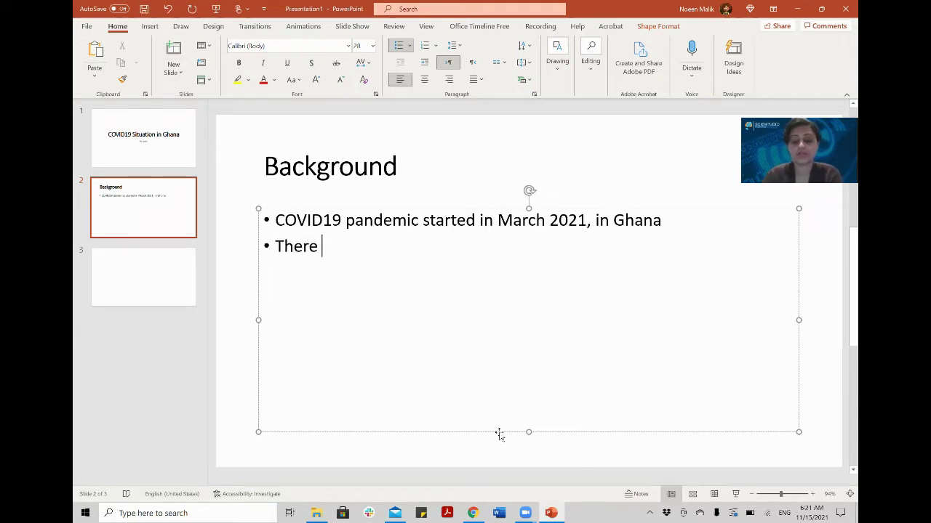
type("was a loc")
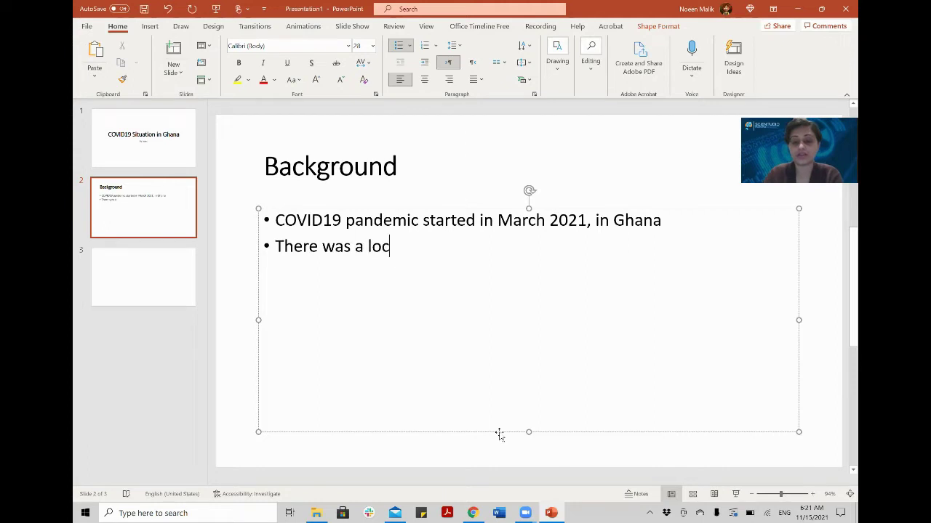
type("kdown si")
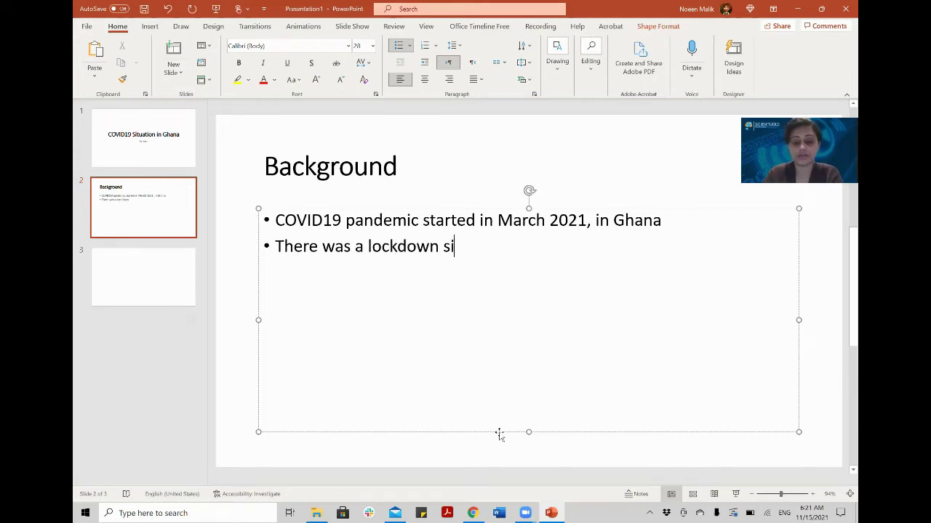
type("tuation i")
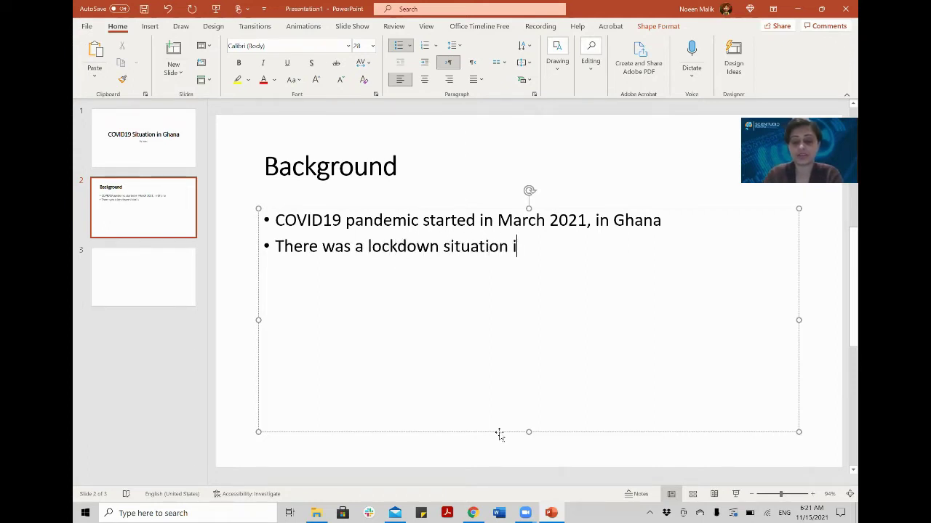
type("n Ghana for m")
key("BackSpace")
type("more")
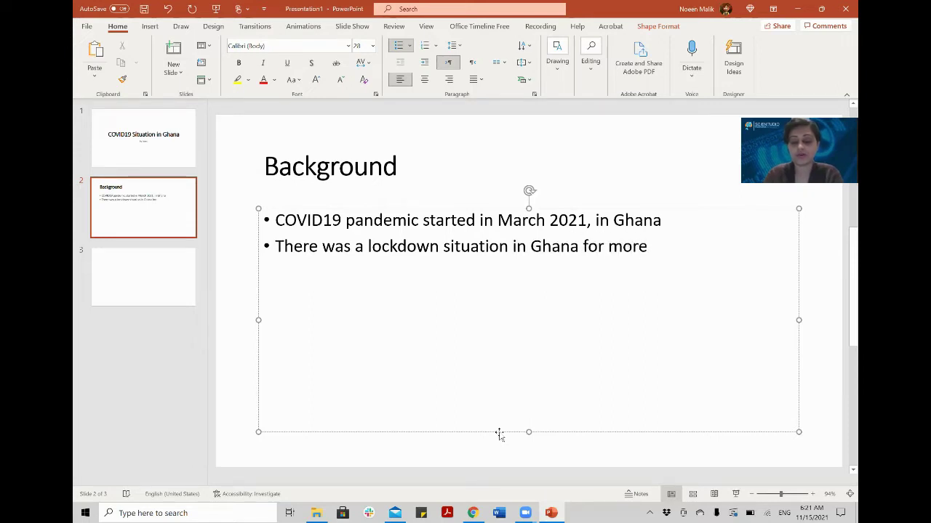
type(" than a year")
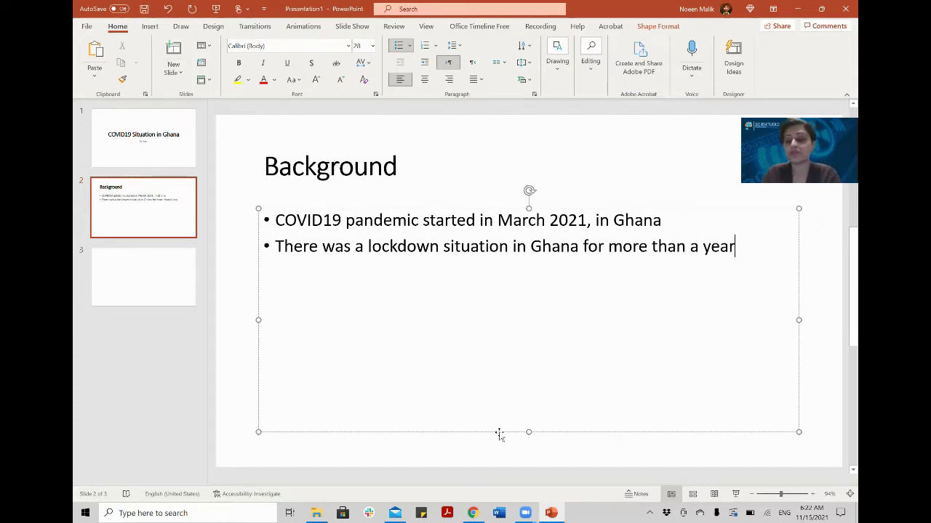
key("Return")
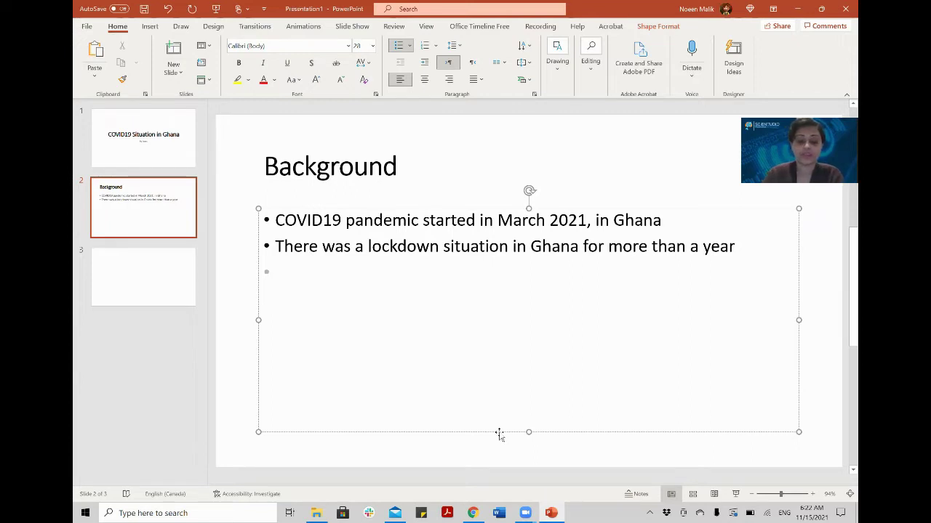
type("Vacci")
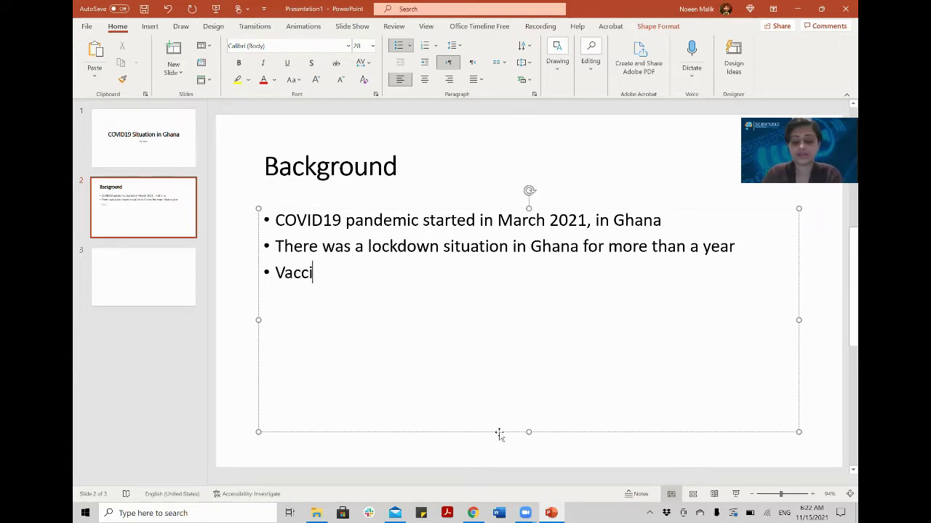
type("nations ")
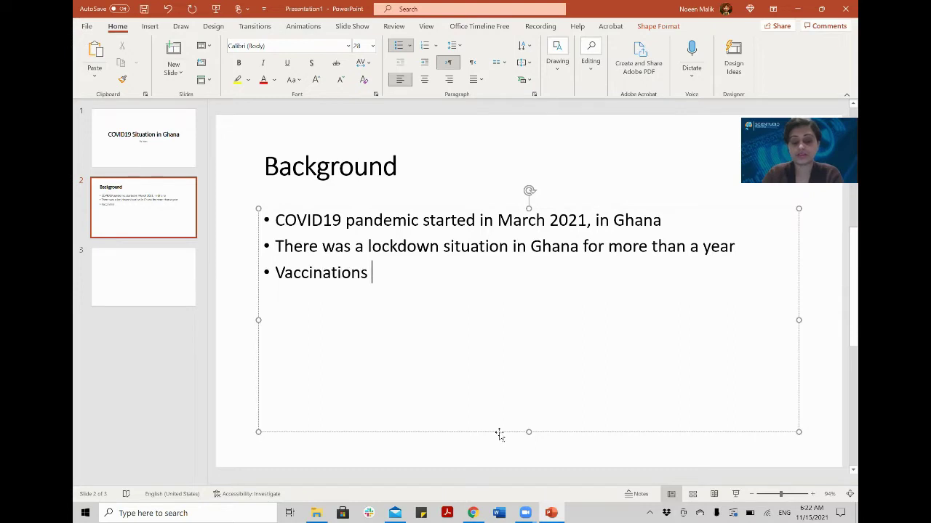
type("are recomm")
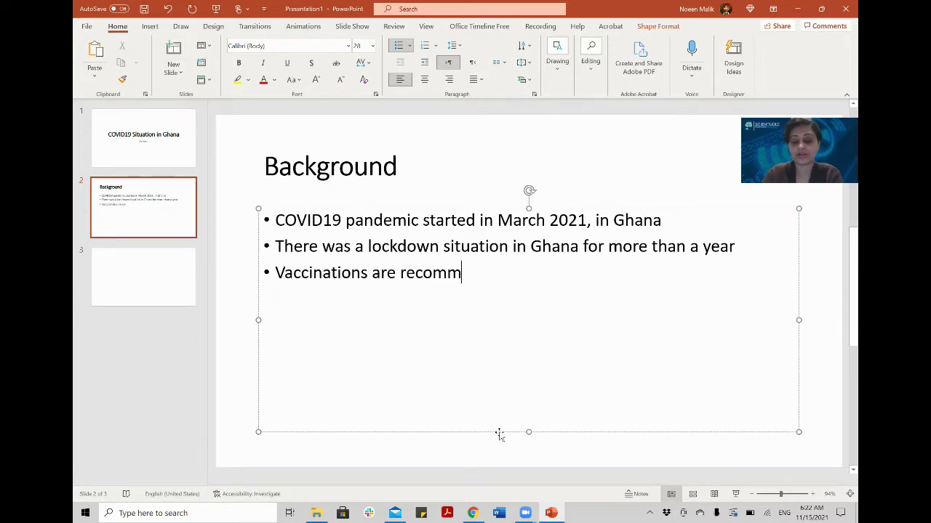
type("ended for COV")
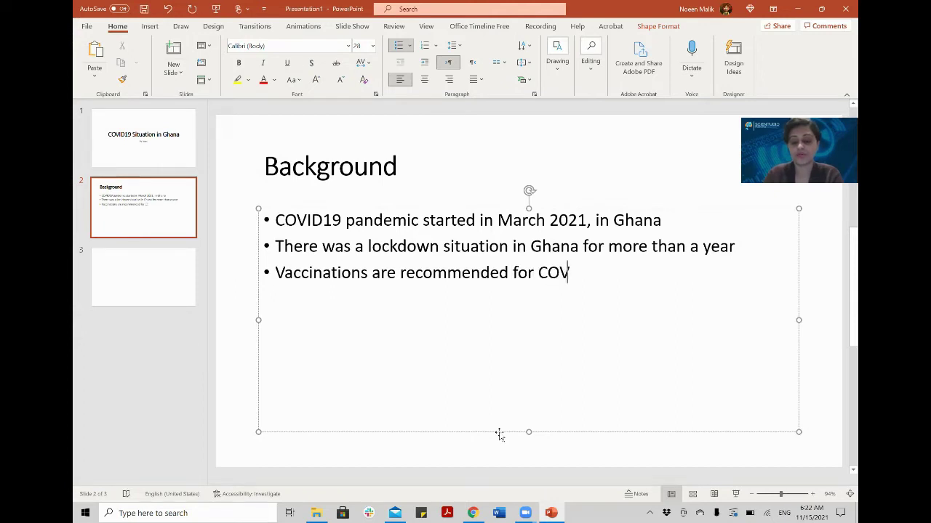
type("ID19 imm")
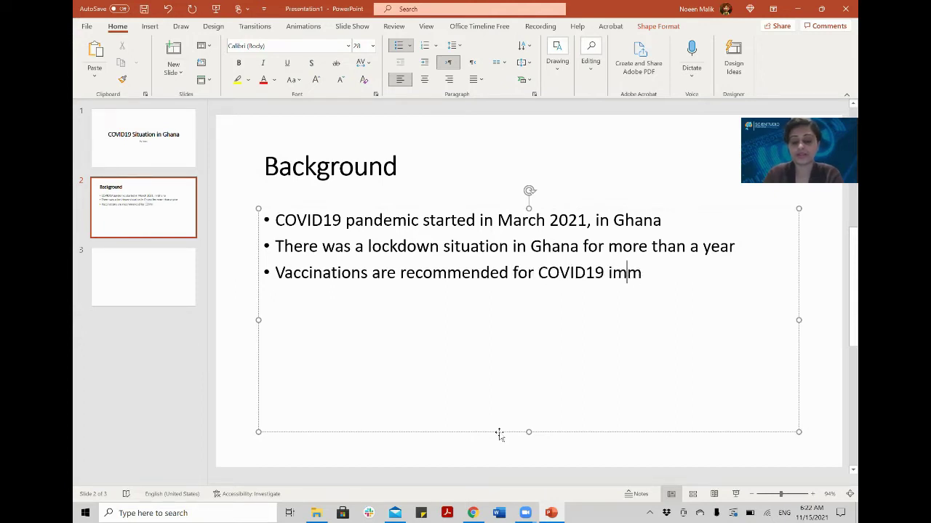
type("unization")
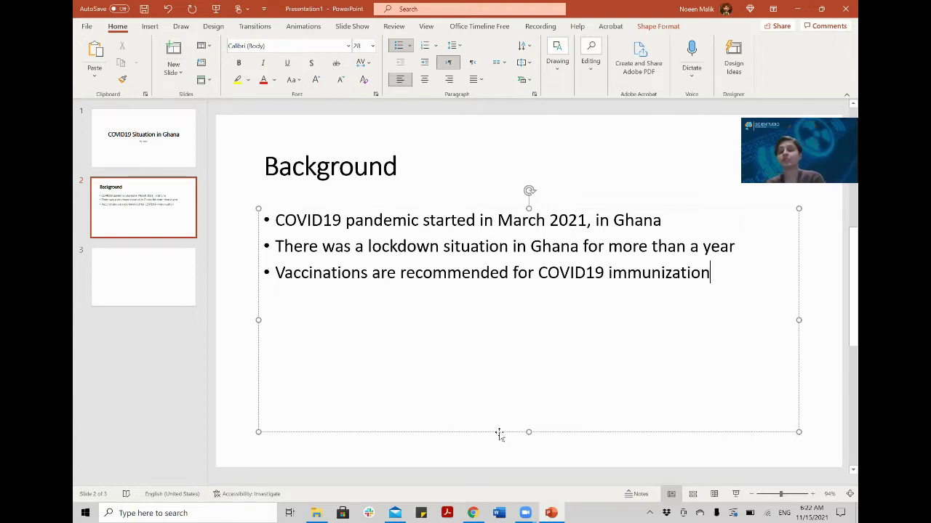
key("Return")
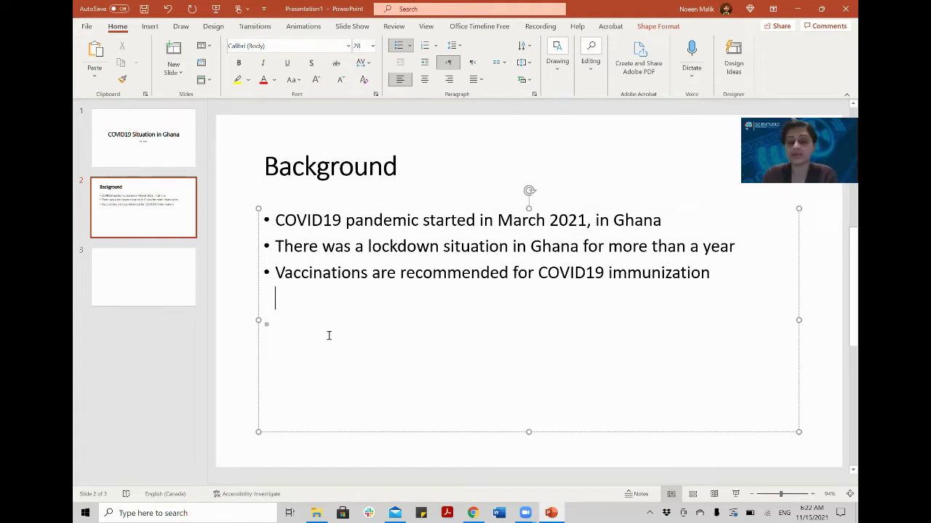
- On an unbulleted line, type 'Note: All must follow COVID19 protocol and must get vaccinated.'
key("BackSpace")
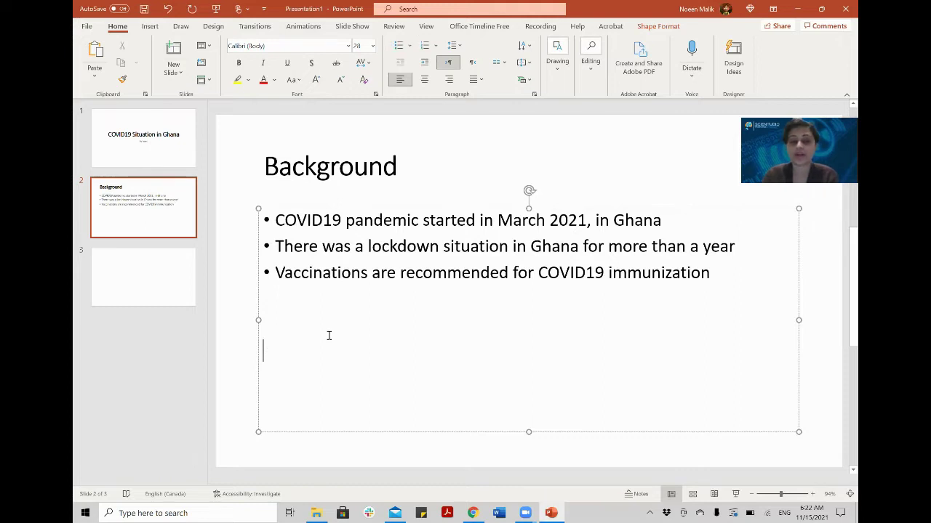
type("=")
key("BackSpace")
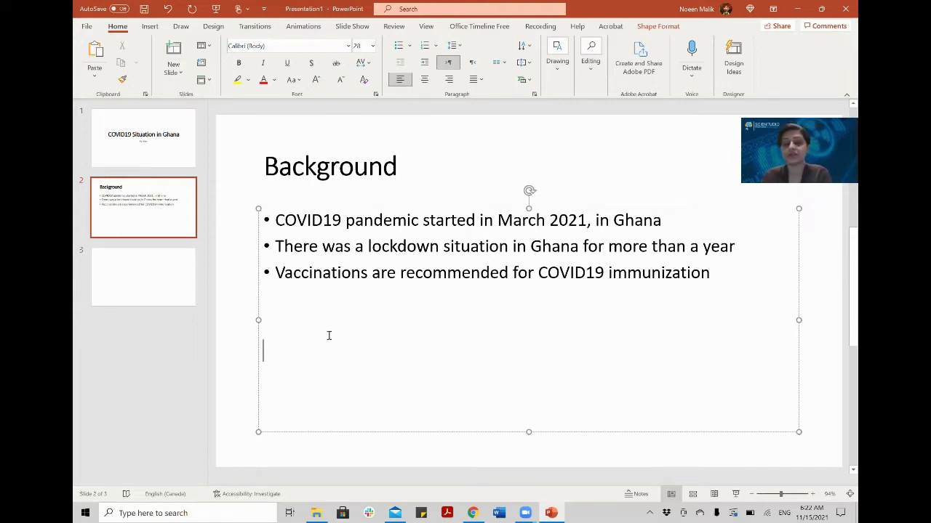
type("No")
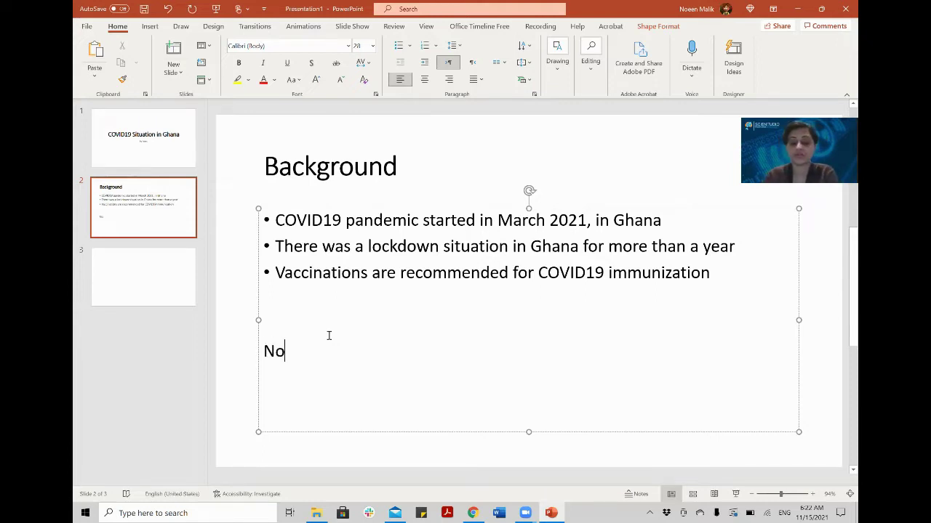
type("te: A")
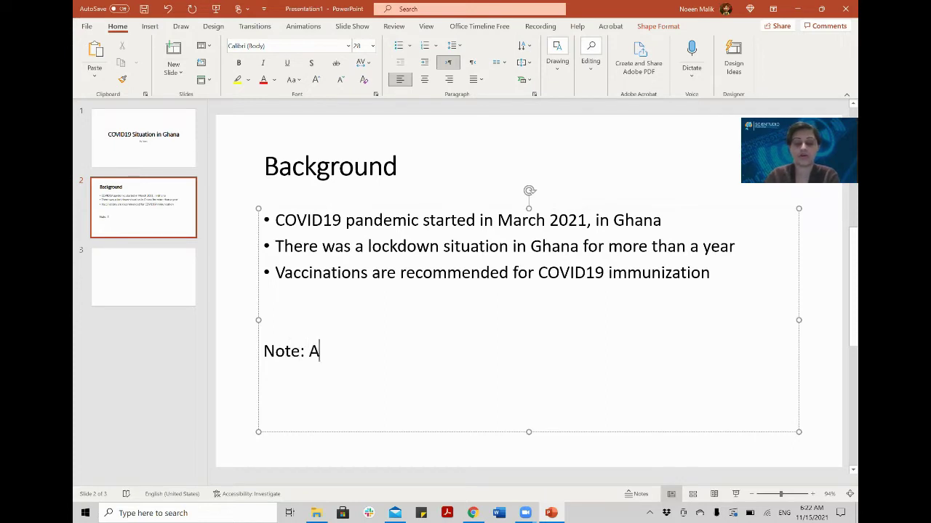
type("ll must follow ")
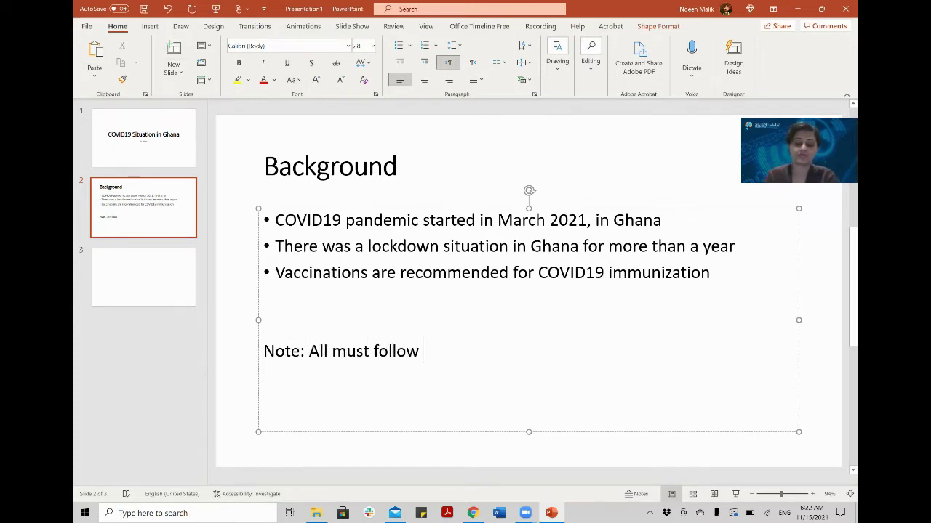
type("COVID19 prot")
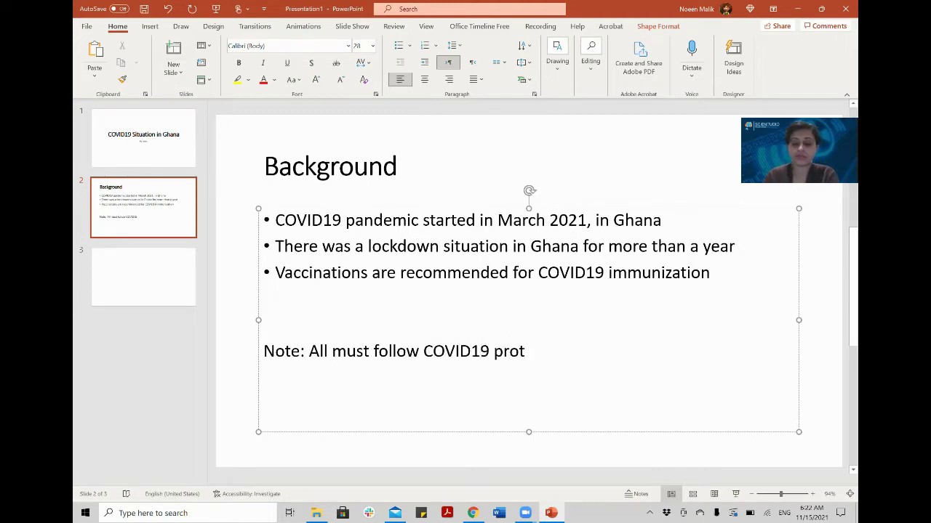
type("ocol ")
type("and must ")
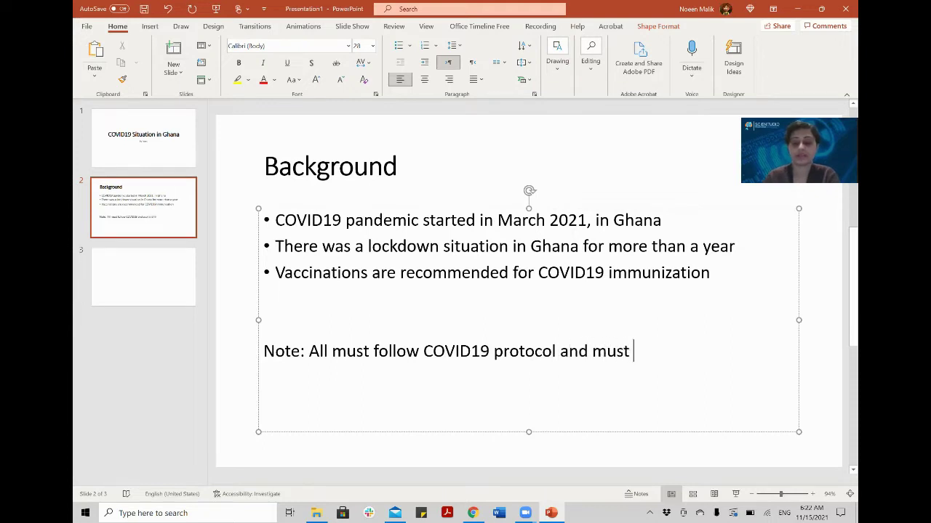
type("get vacci")
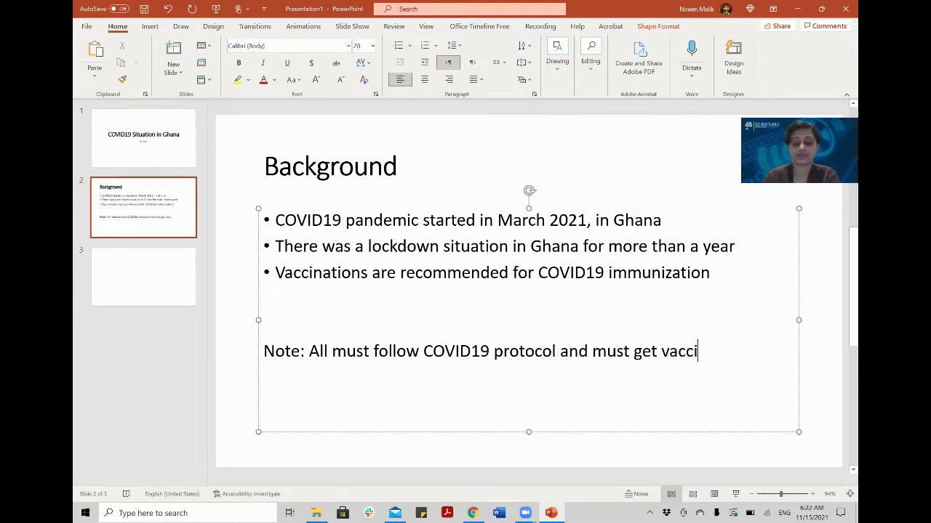
type("nations")
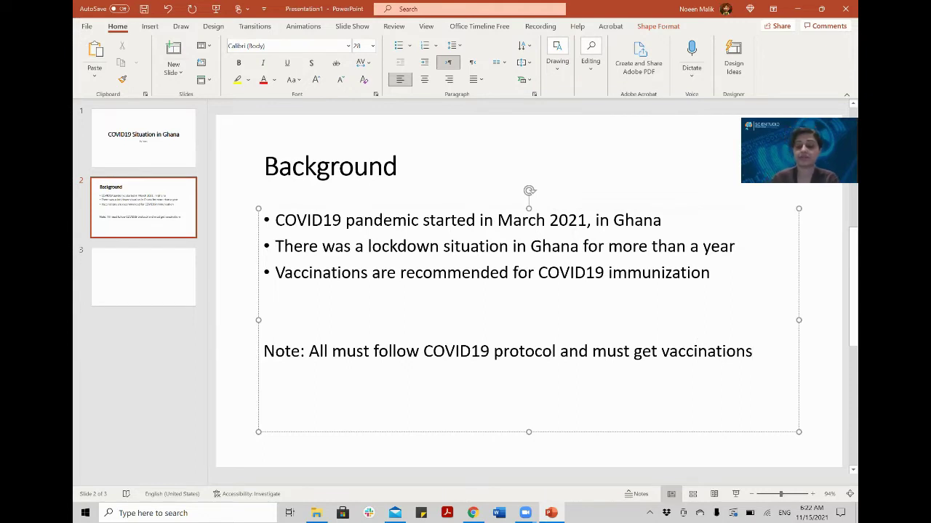
key("BackSpace")
key("BackSpace")
key("BackSpace")
key("BackSpace")
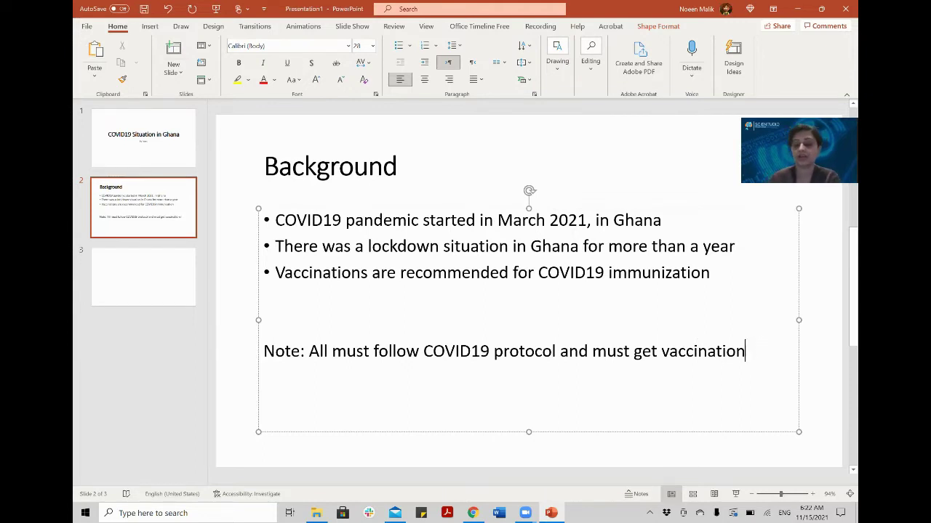
type("ed.")
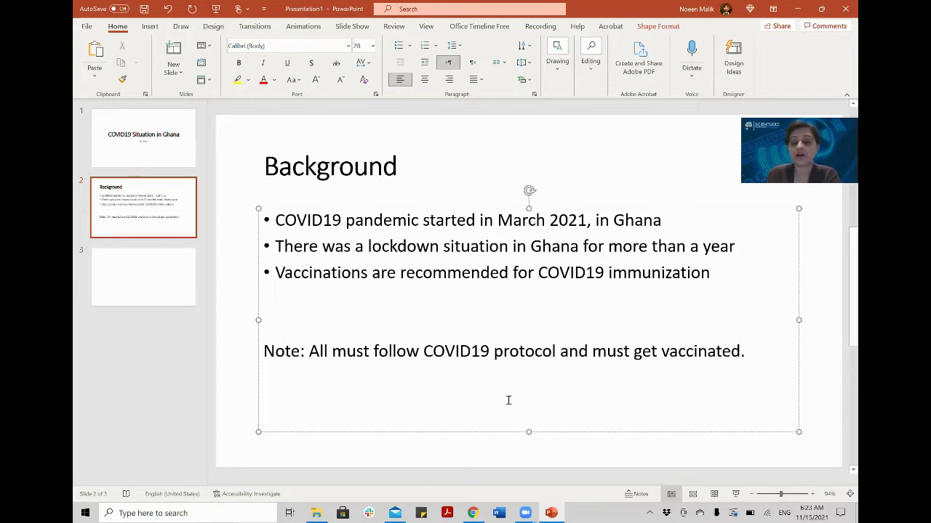
- Format the whole note line in italic with a red font colour
left_click_drag(755, 350, 264, 350)
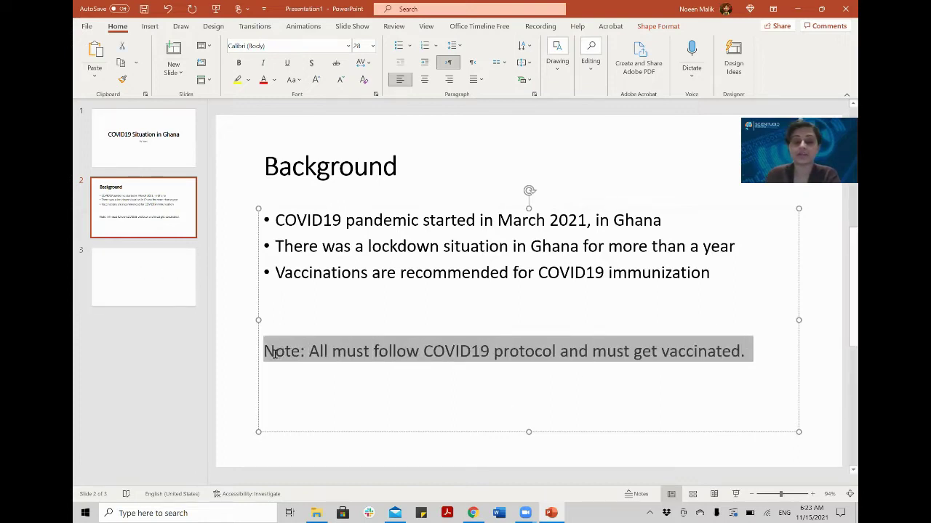
left_click(265, 64)
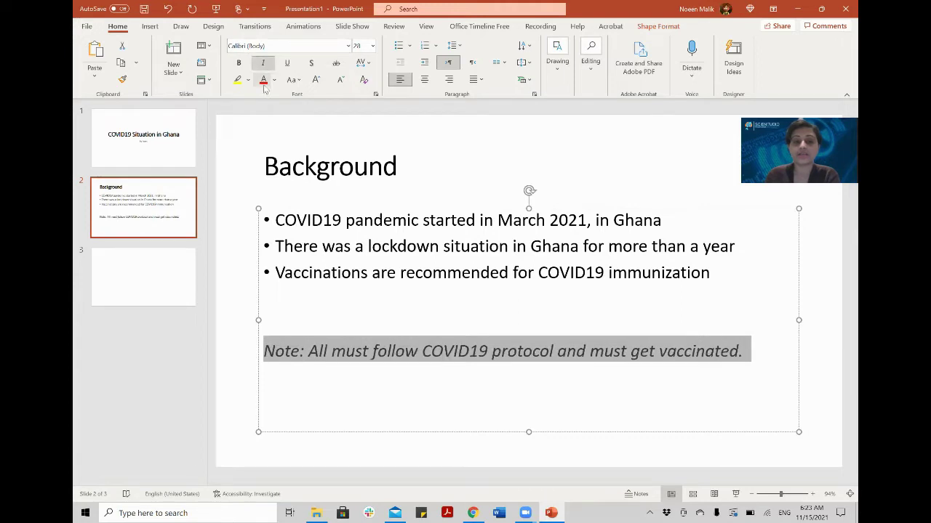
left_click(264, 80)
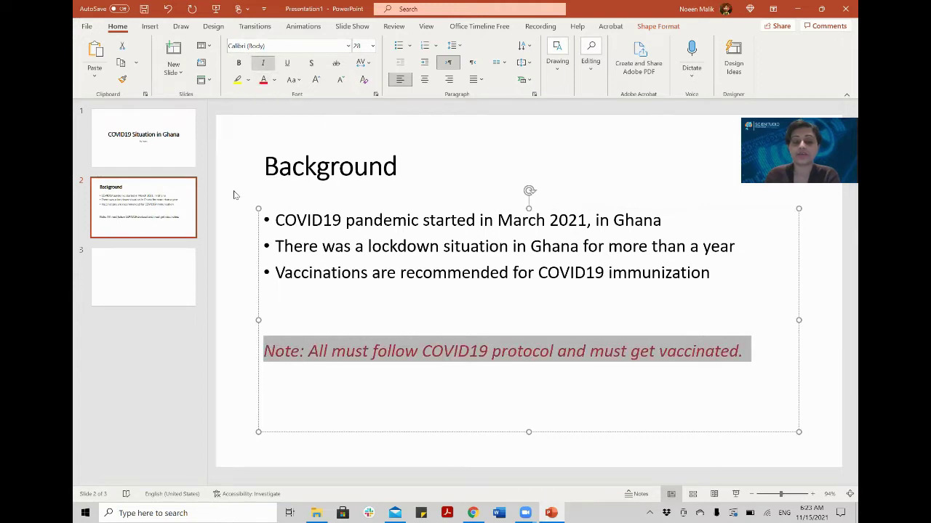
left_click(236, 234)
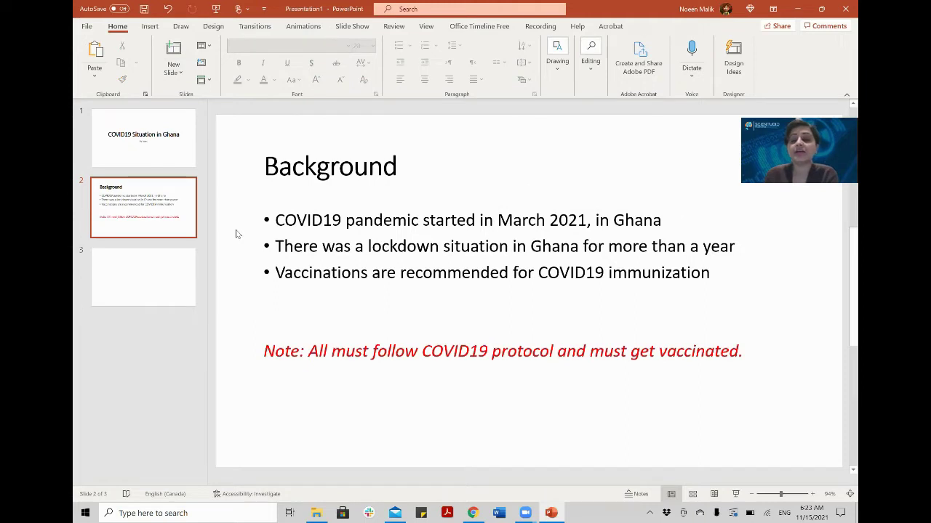
- Type 'Current Pandemic Situation in Ghana' as slide 3's title
left_click(162, 290)
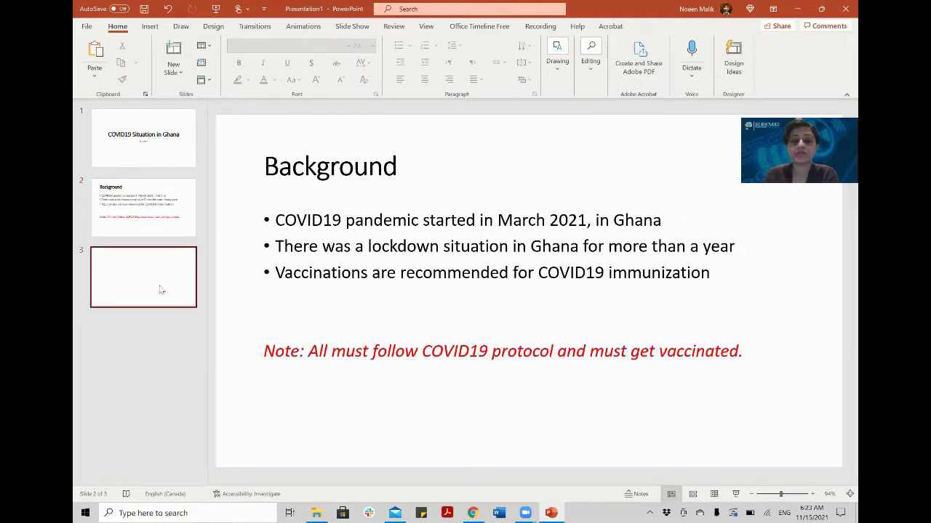
left_click(324, 179)
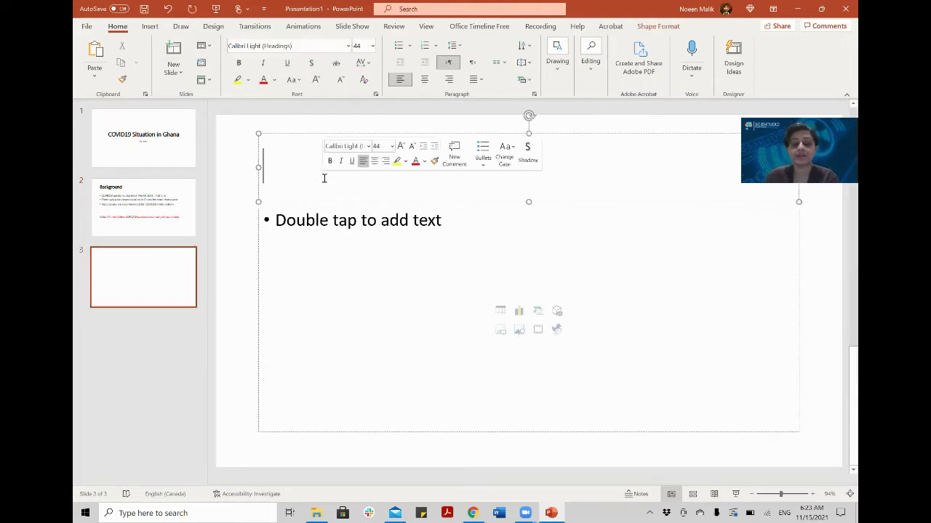
type("Current C")
key("BackSpace")
type("Pandemic S")
key("BackSpace")
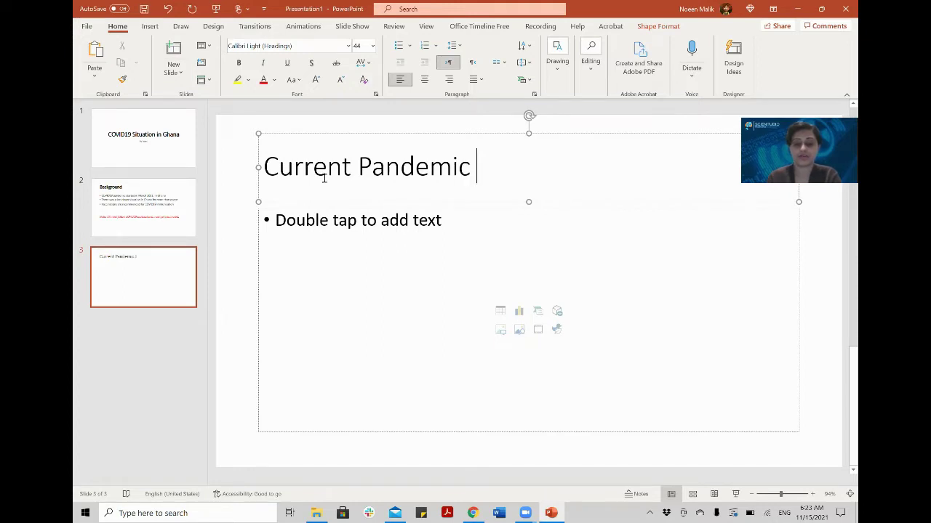
type("S")
key("BackSpace")
key("BackSpace")
type("in Ghana")
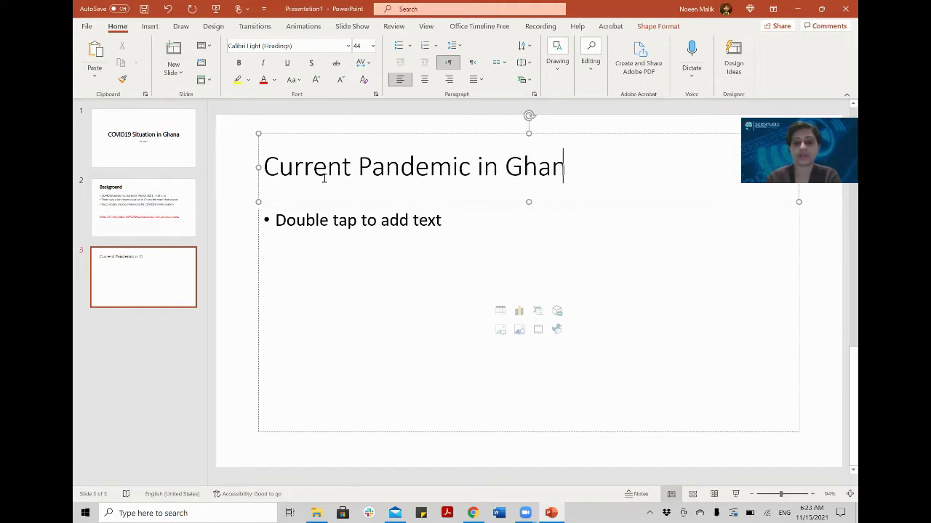
key("Left")
key("Left")
key("Left")
key("Left")
key("Left")
key("Left")
key("Left")
key("Left")
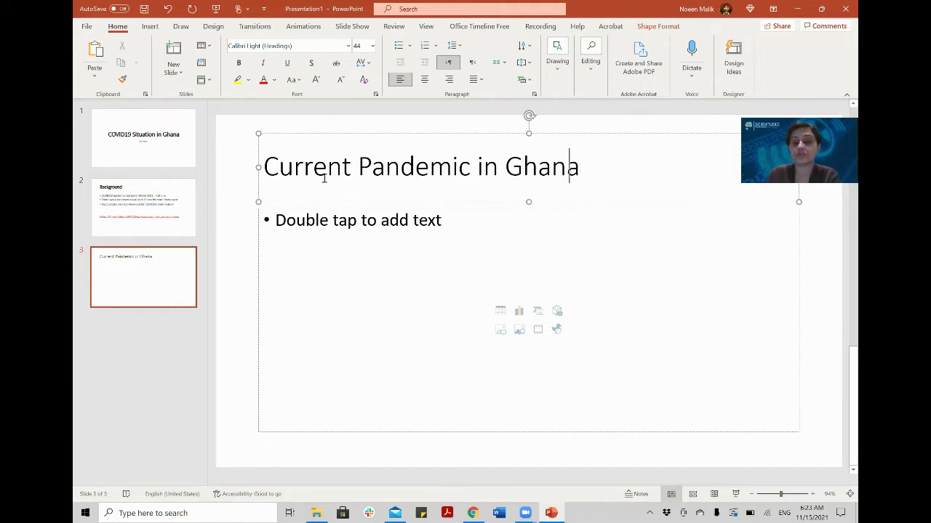
type("Situation")
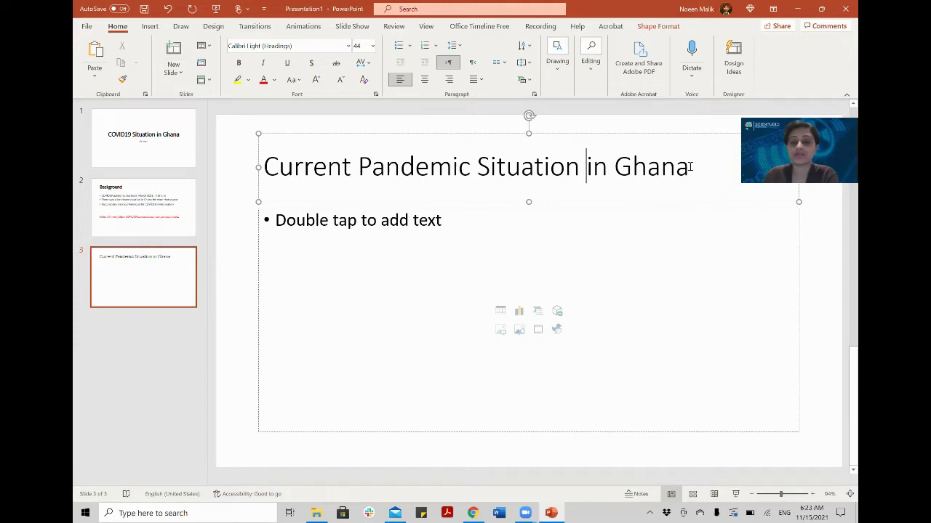
- Make the slide 3 title bold and remove the bullet from the empty body placeholder
left_click_drag(688, 168, 314, 162)
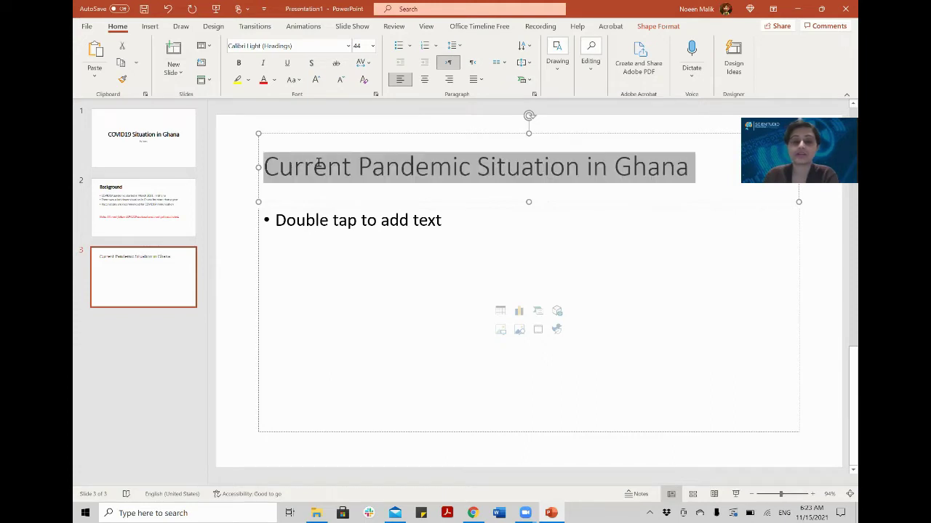
left_click(240, 62)
left_click(337, 214)
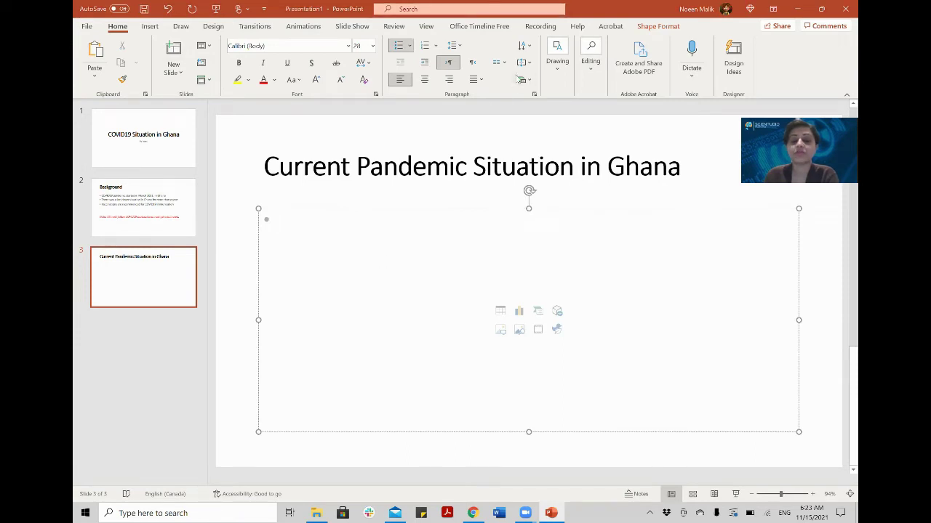
key("BackSpace")
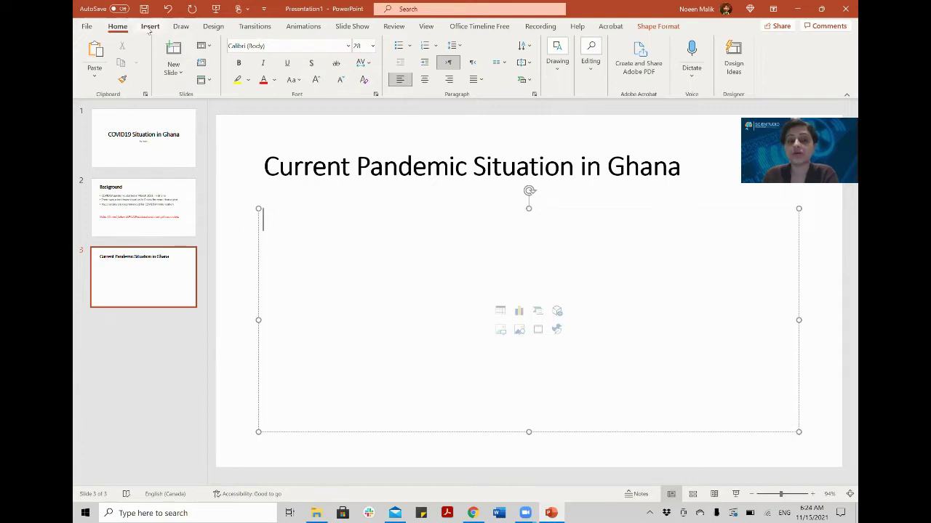
- Insert an empty 6-column by 8-row table on slide 3 via Insert > Table
left_click(149, 27)
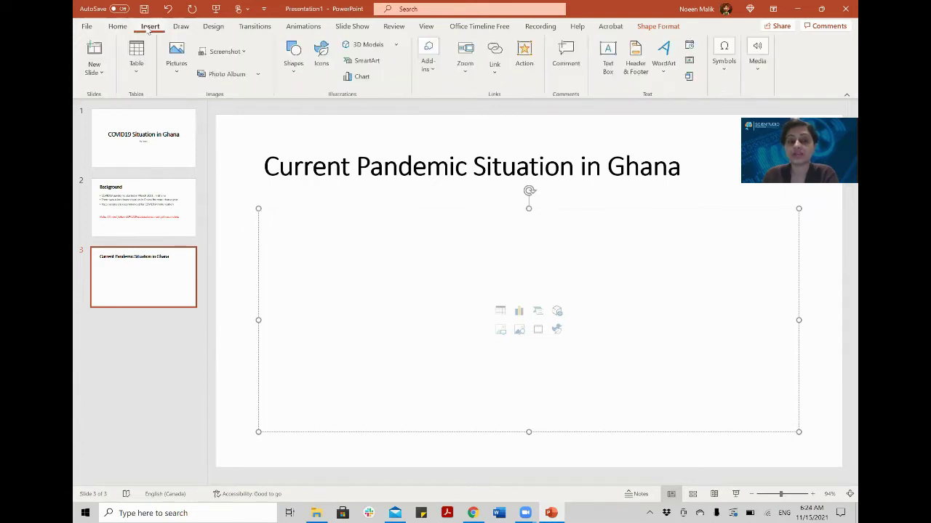
left_click(136, 75)
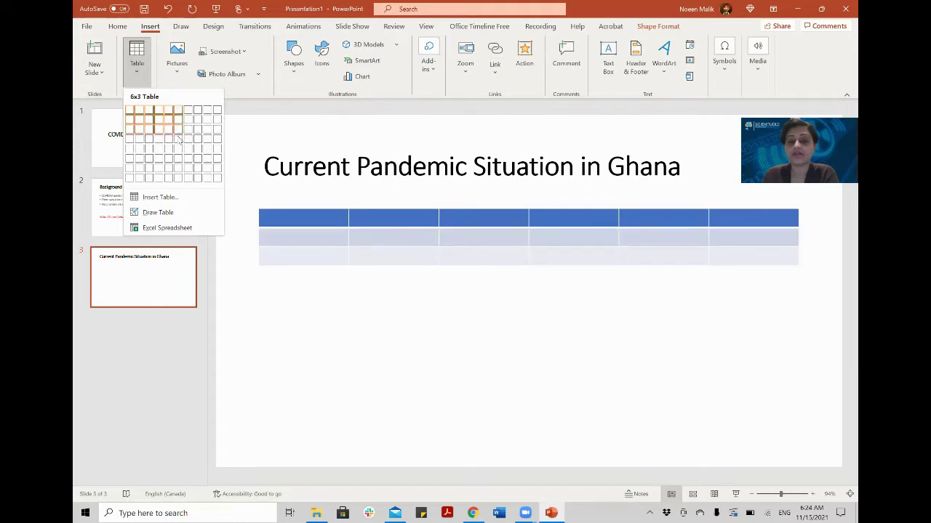
left_click(178, 181)
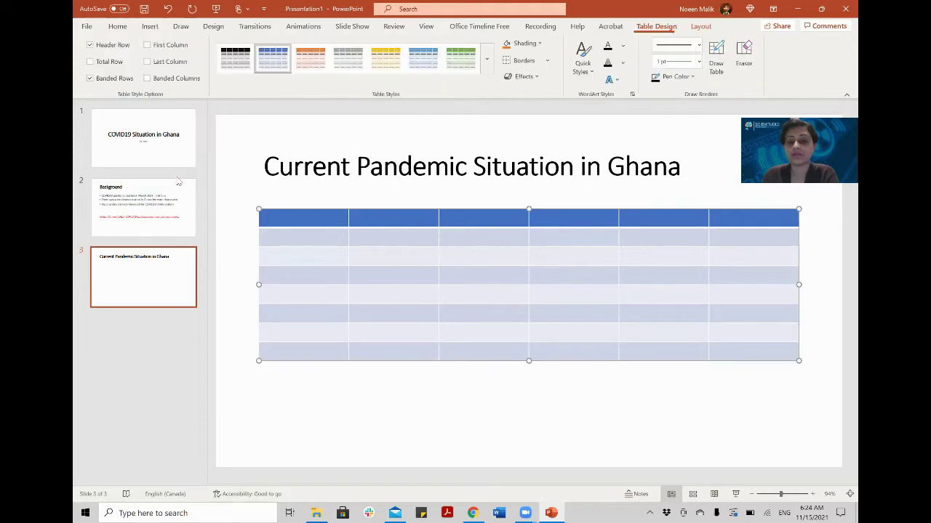
left_click(358, 410)
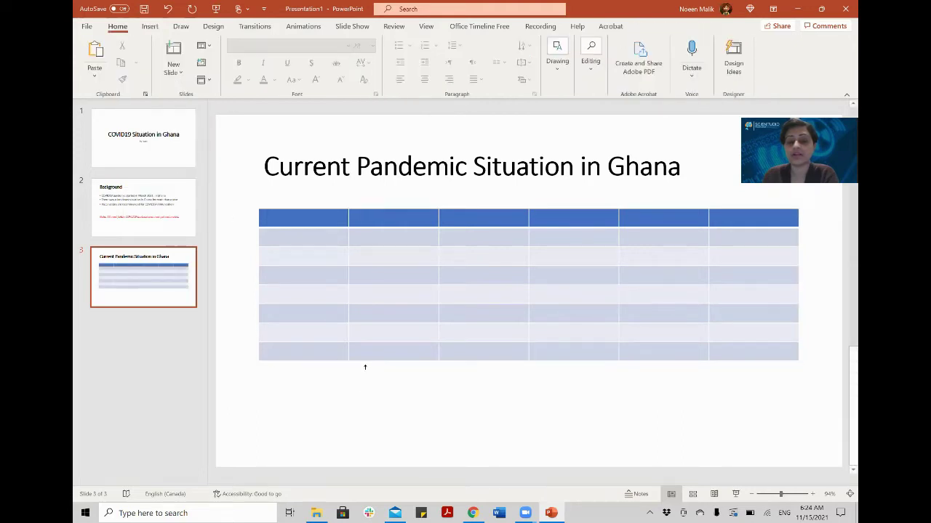